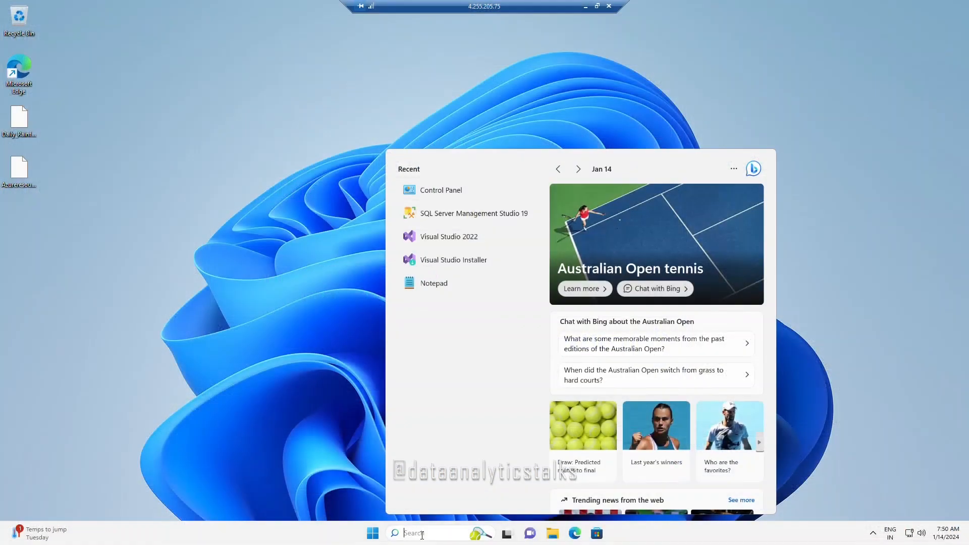
Step: Launch Visual Studio 2022 as administrator
right_click(458, 237)
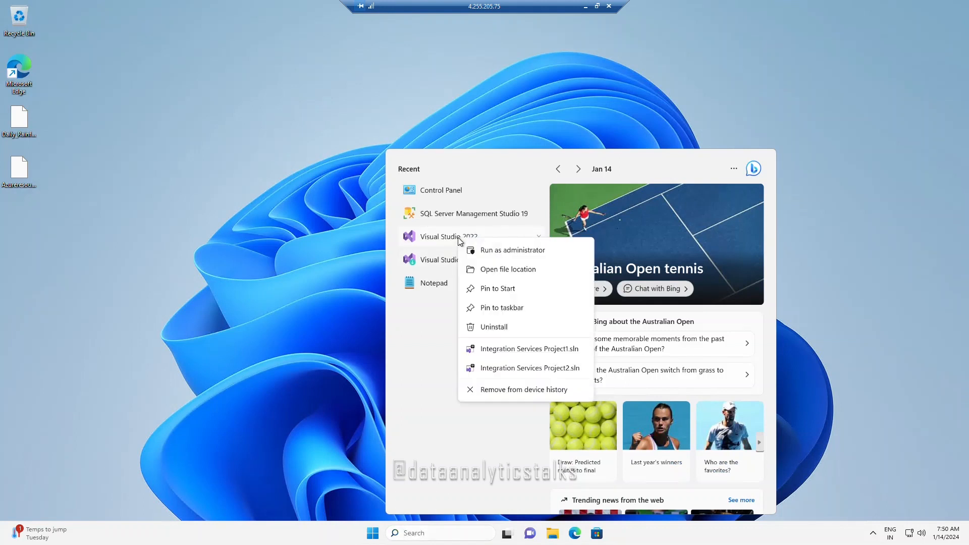
click(495, 251)
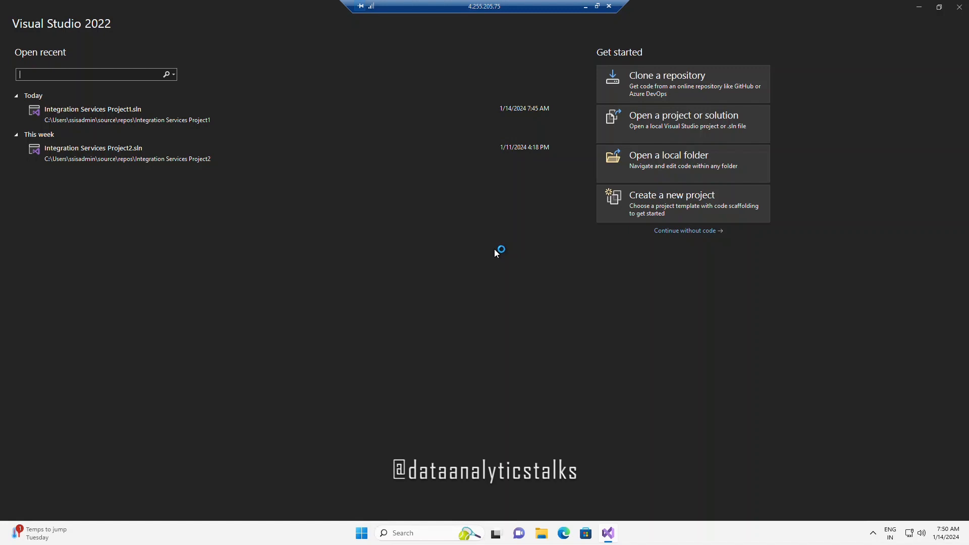
Step: Search the new-project templates for "ssis" and return to the start window without creating a project
click(86, 122)
click(656, 205)
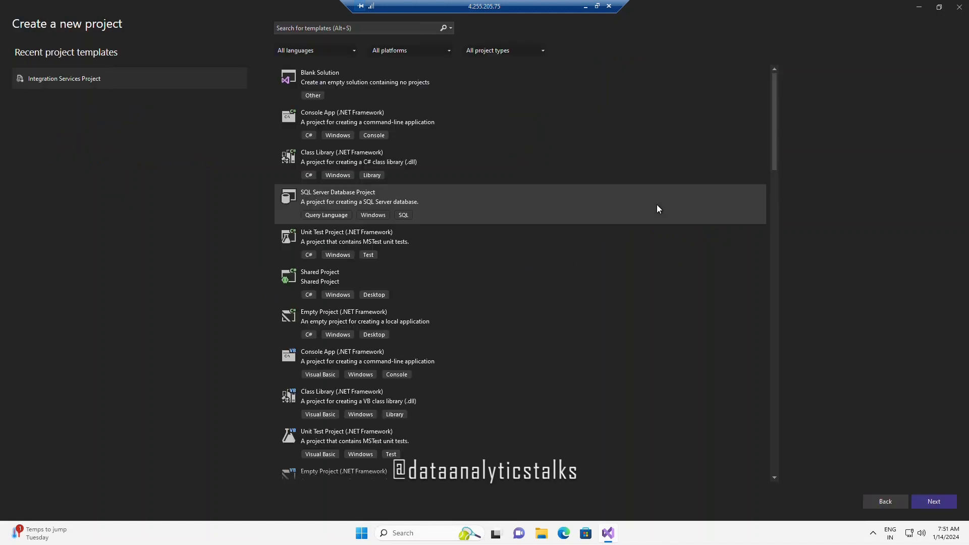
click(298, 27)
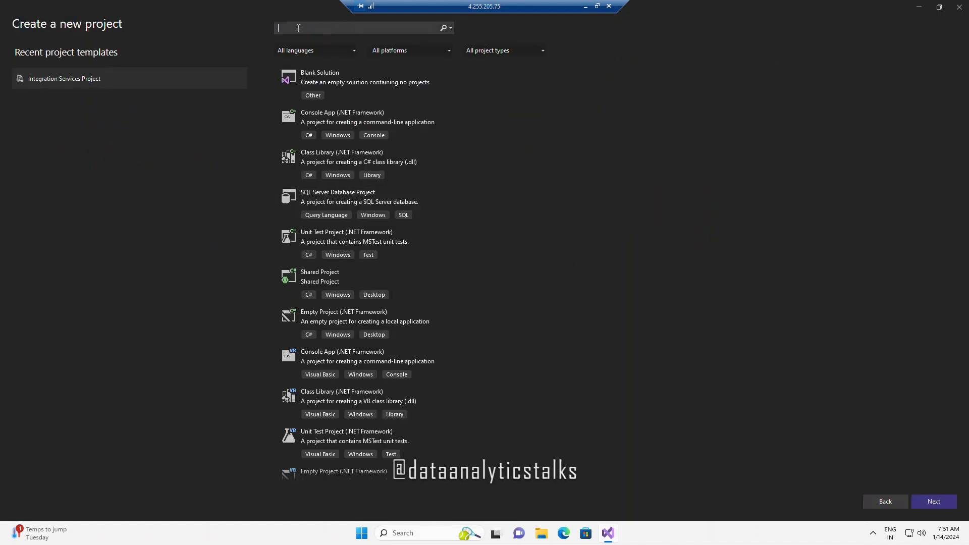
text(s)
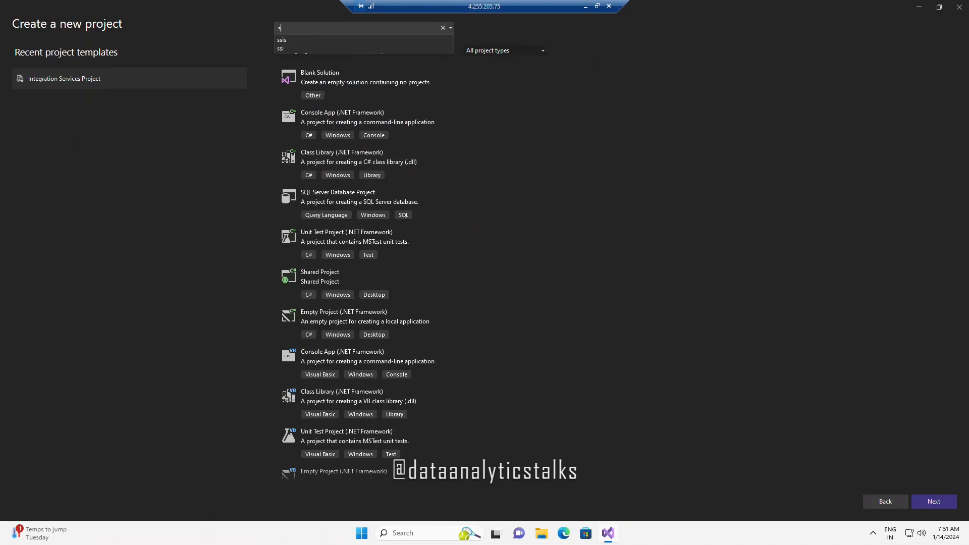
text(sis)
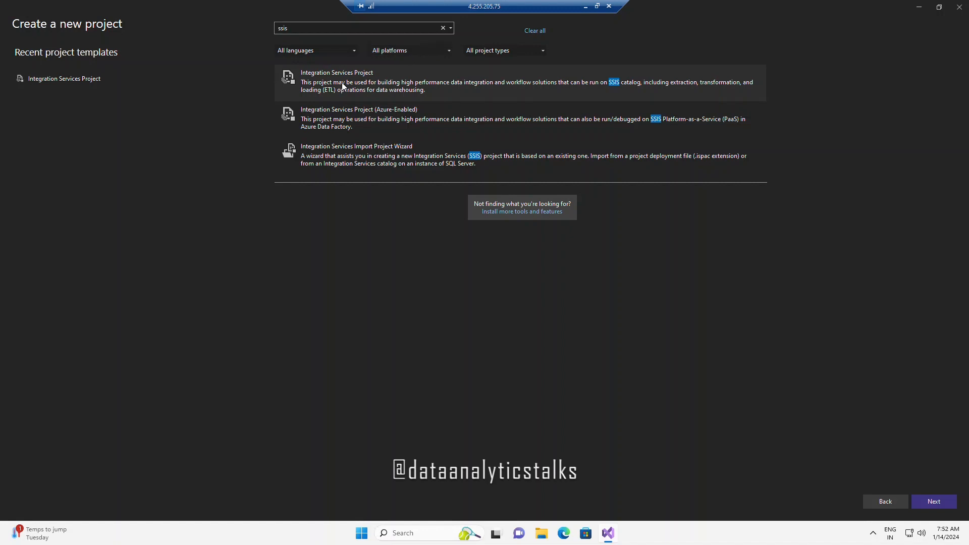
click(886, 502)
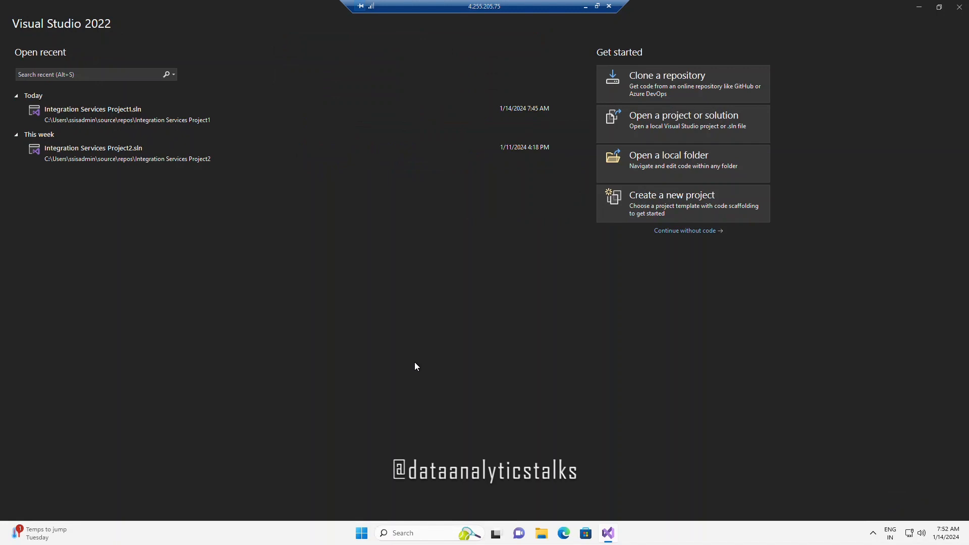
Step: Open the recent solution Integration Services Project1.sln and display the Solution Explorer
click(149, 108)
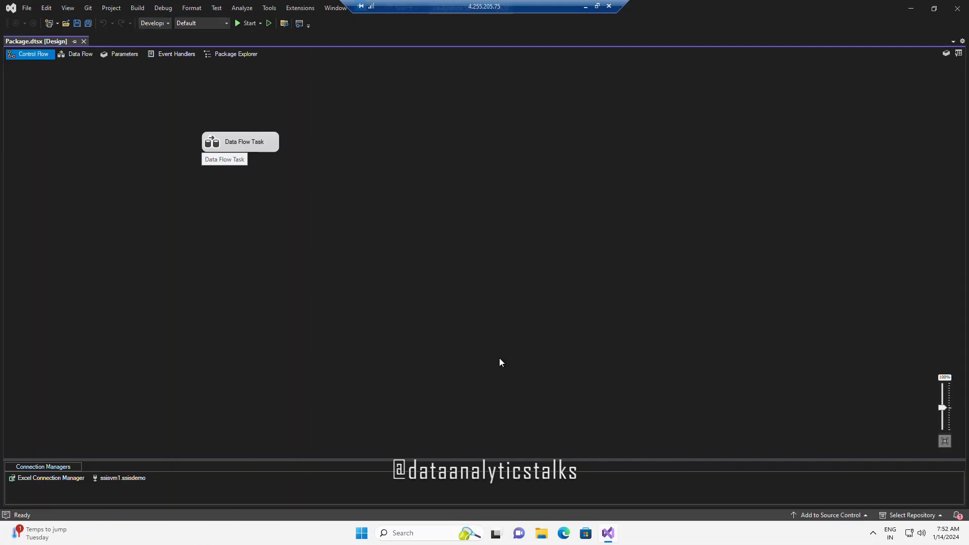
click(48, 11)
click(66, 10)
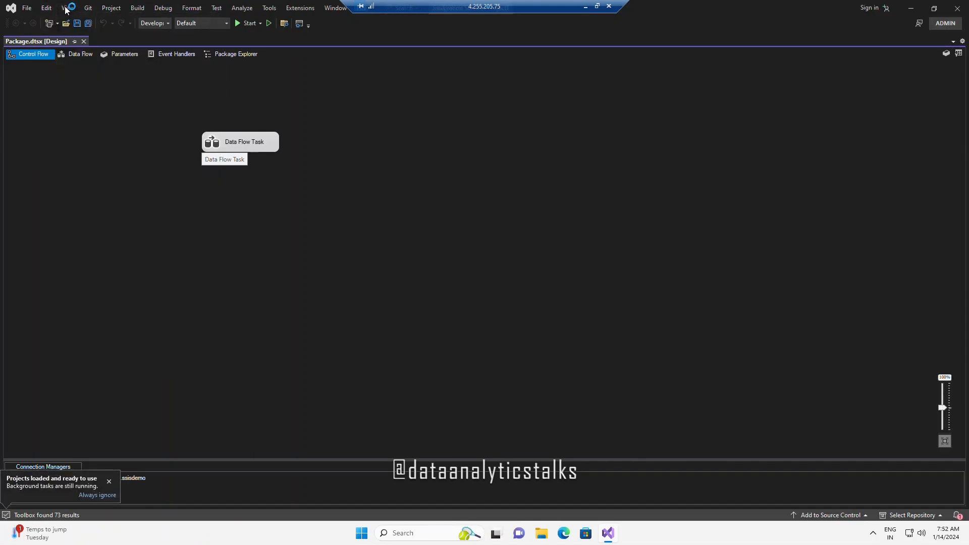
click(66, 10)
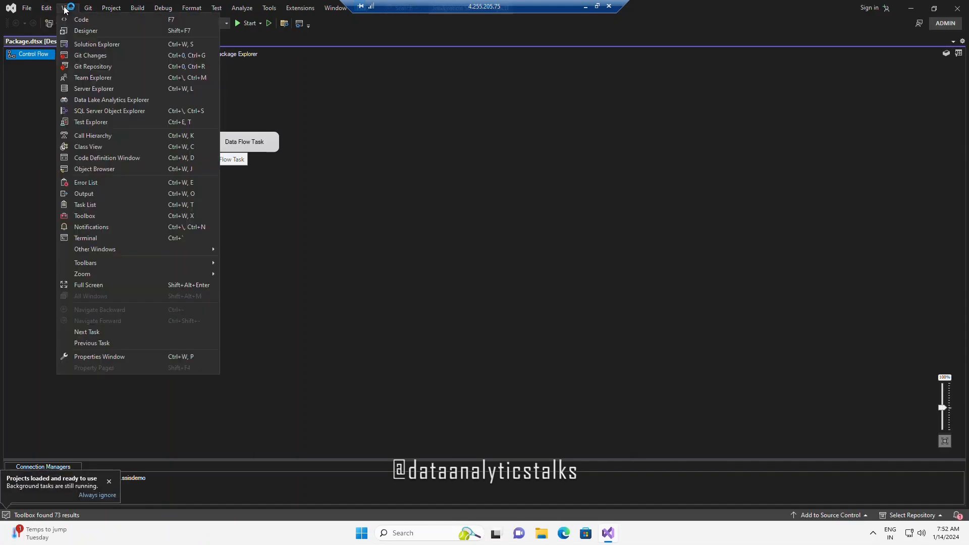
click(87, 42)
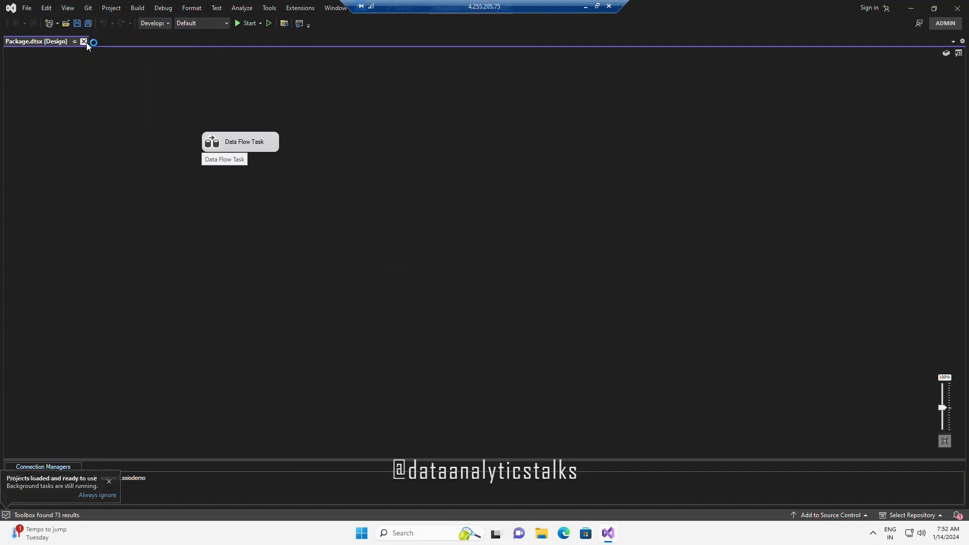
Step: Display the SSIS Toolbox beside the package's control flow design surface
right_click(433, 132)
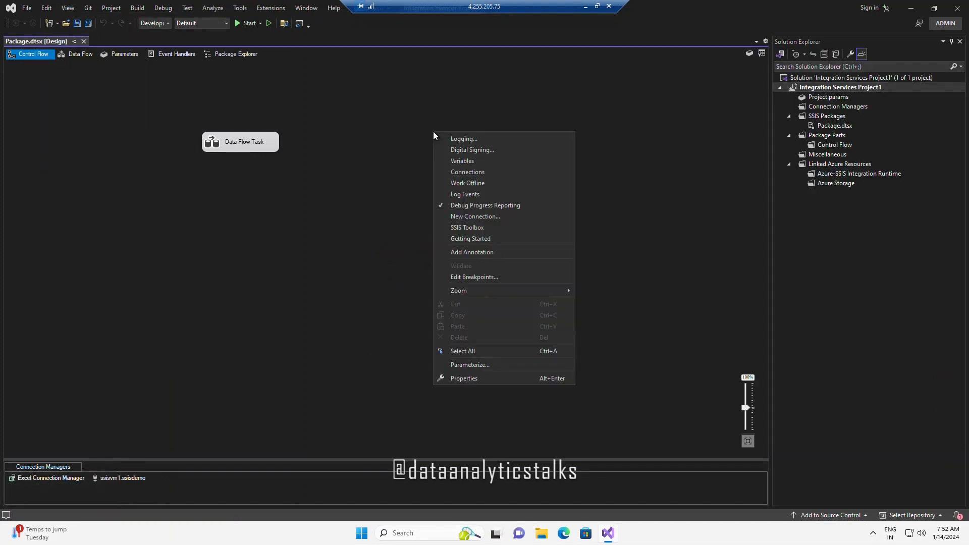
click(463, 228)
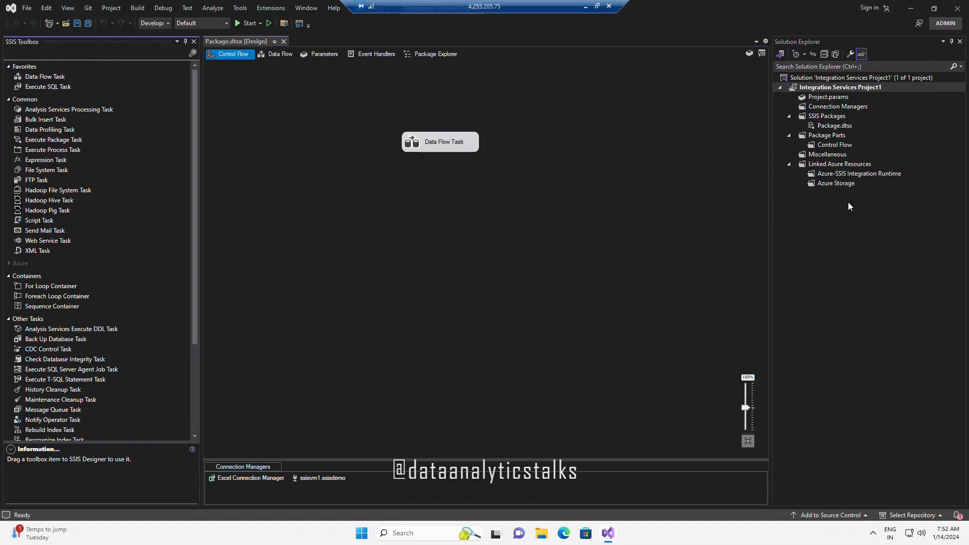
Step: Open Project.params to view the project parameters, and locate the Connection Managers folder in the solution
click(838, 78)
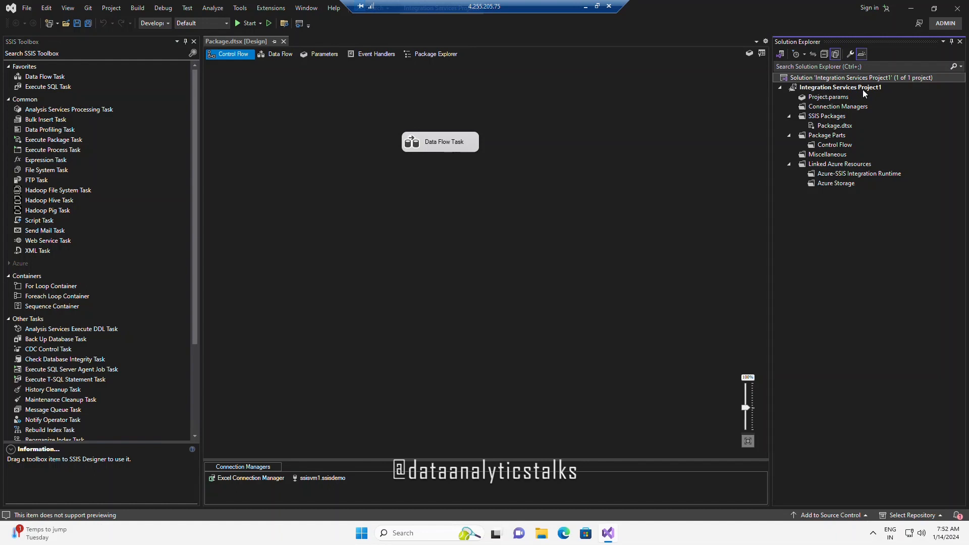
click(835, 98)
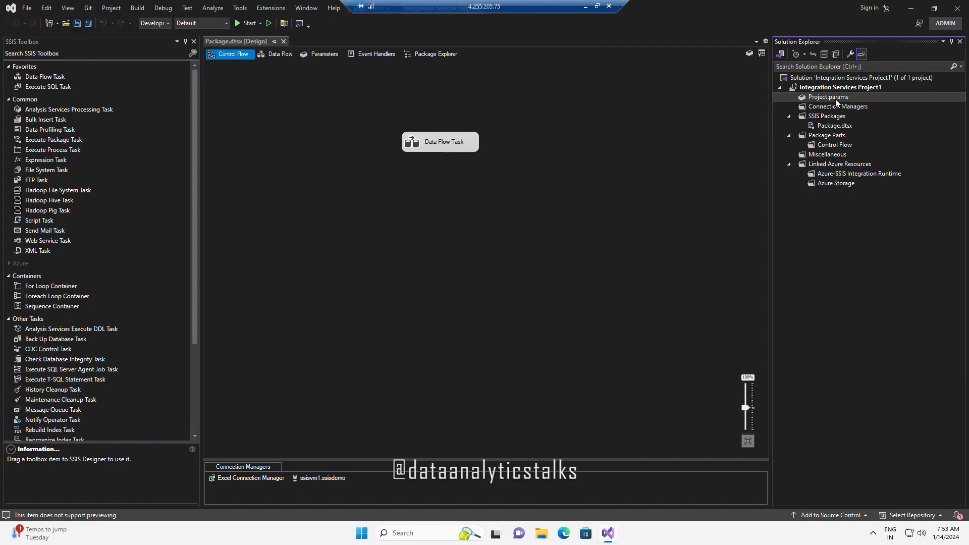
double_click(837, 98)
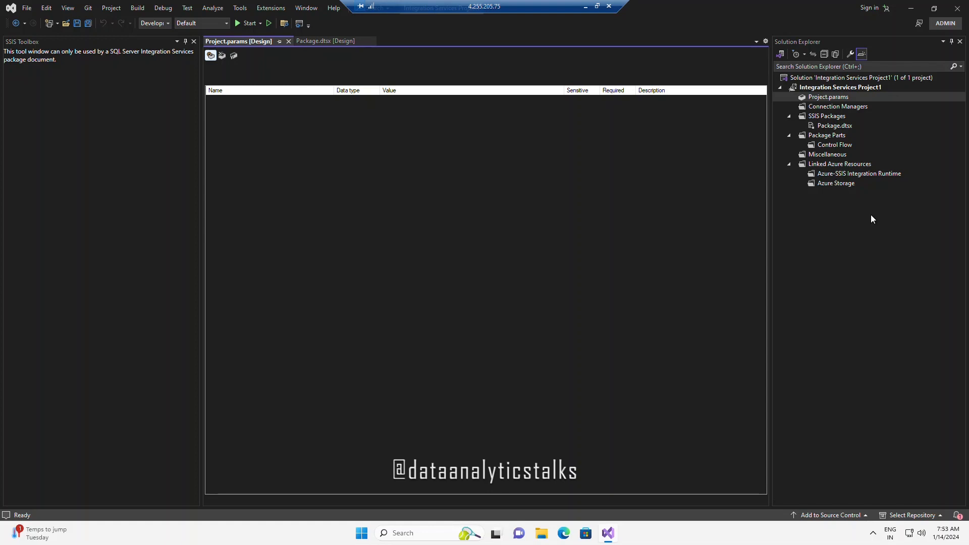
click(834, 97)
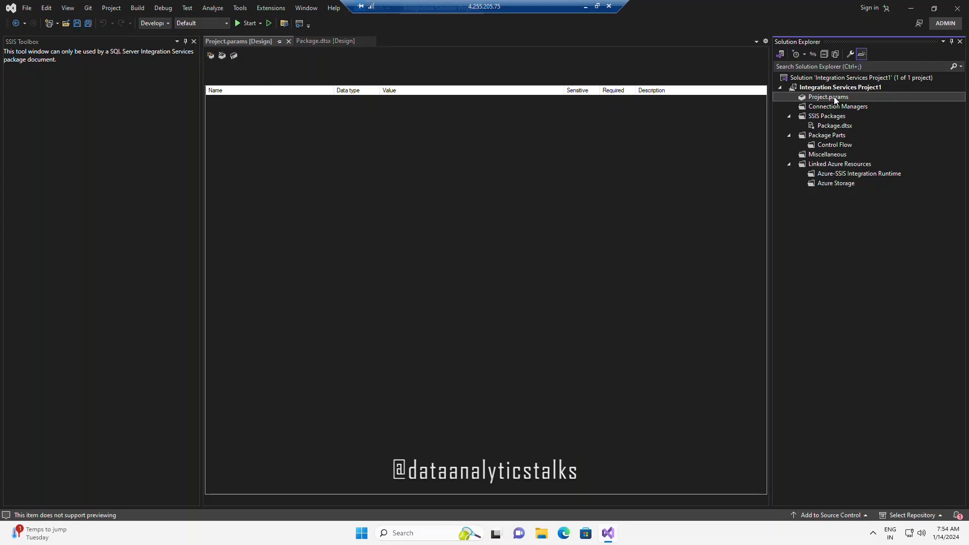
click(837, 109)
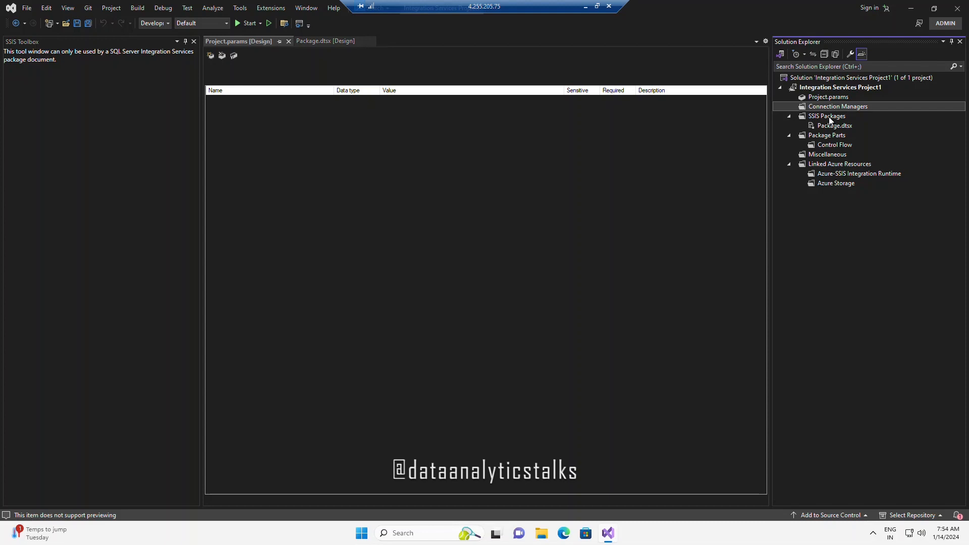
Step: Add a new SSIS package to the project's SSIS Packages folder
click(829, 118)
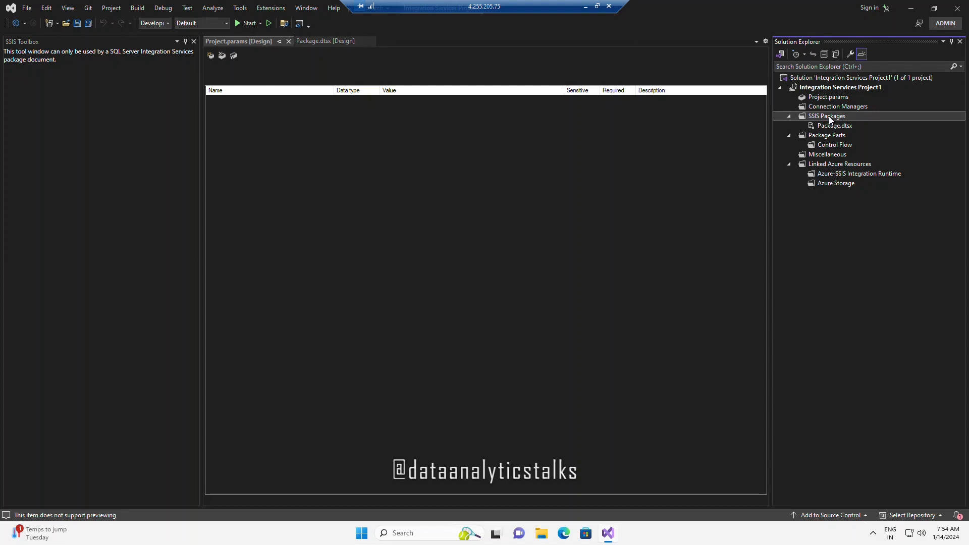
right_click(829, 117)
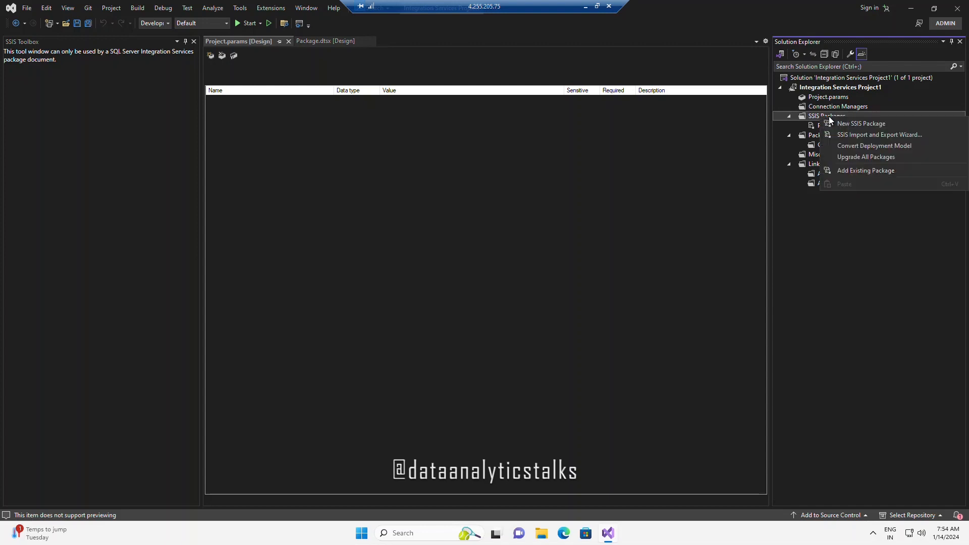
click(867, 124)
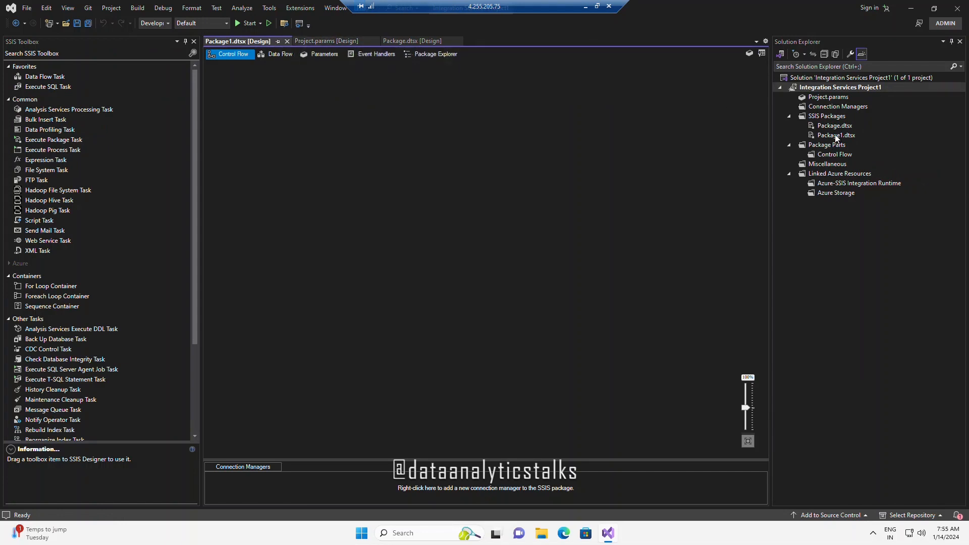
click(834, 135)
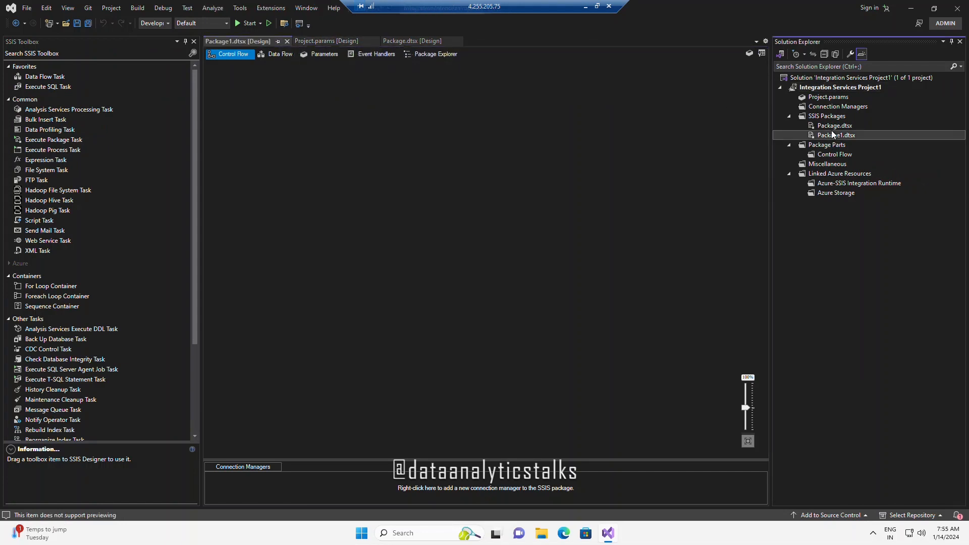
click(836, 127)
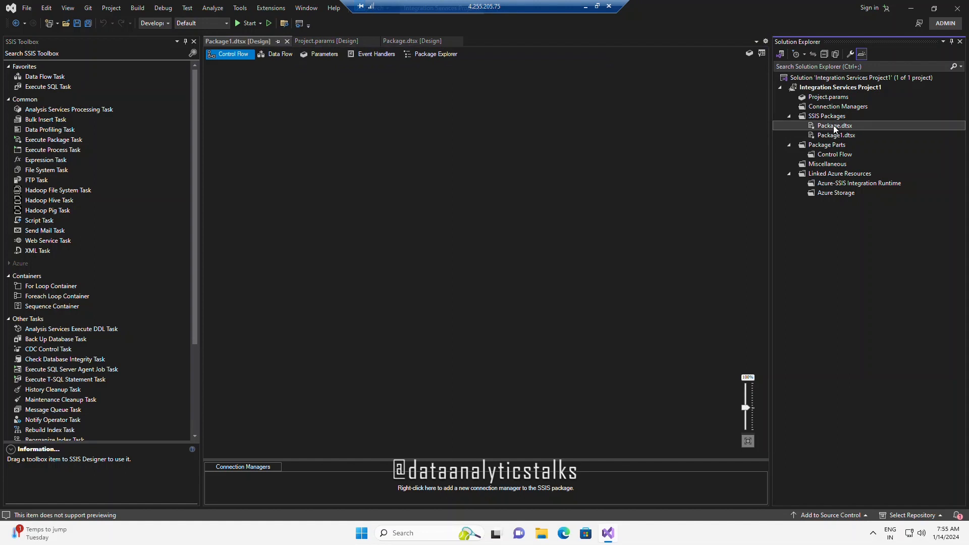
click(838, 137)
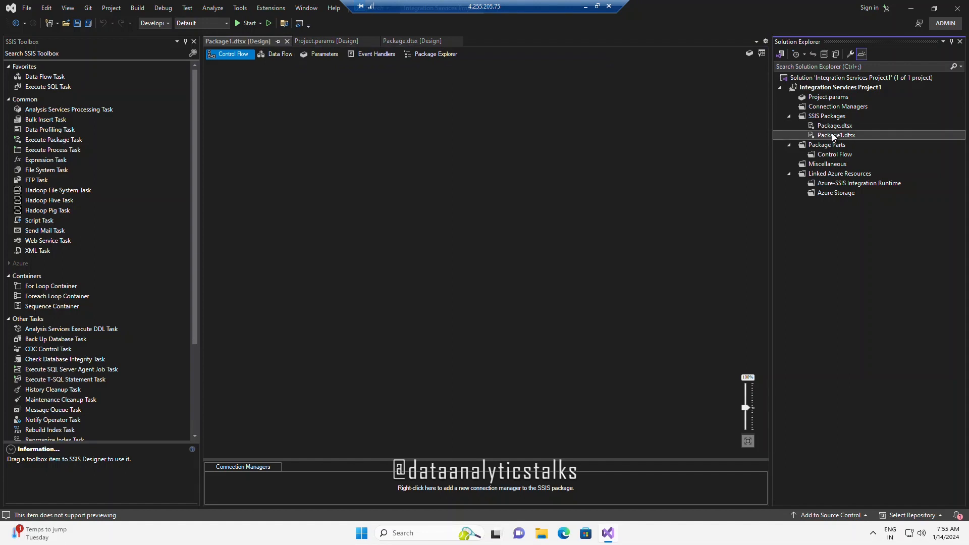
right_click(834, 126)
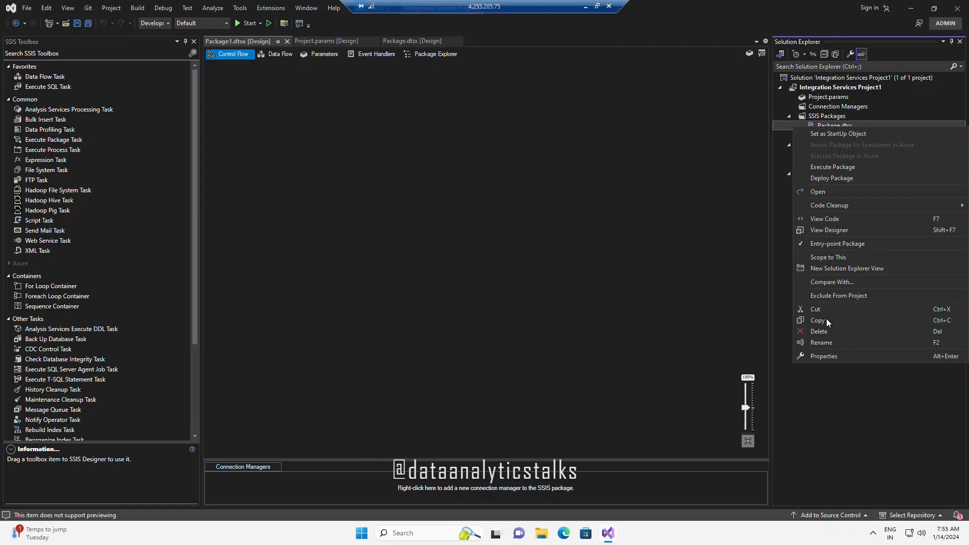
click(831, 344)
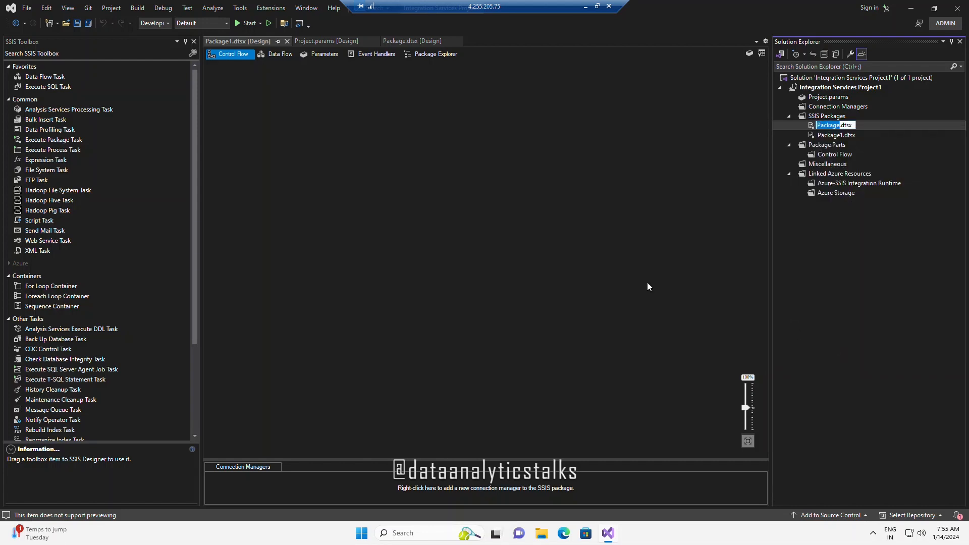
click(674, 265)
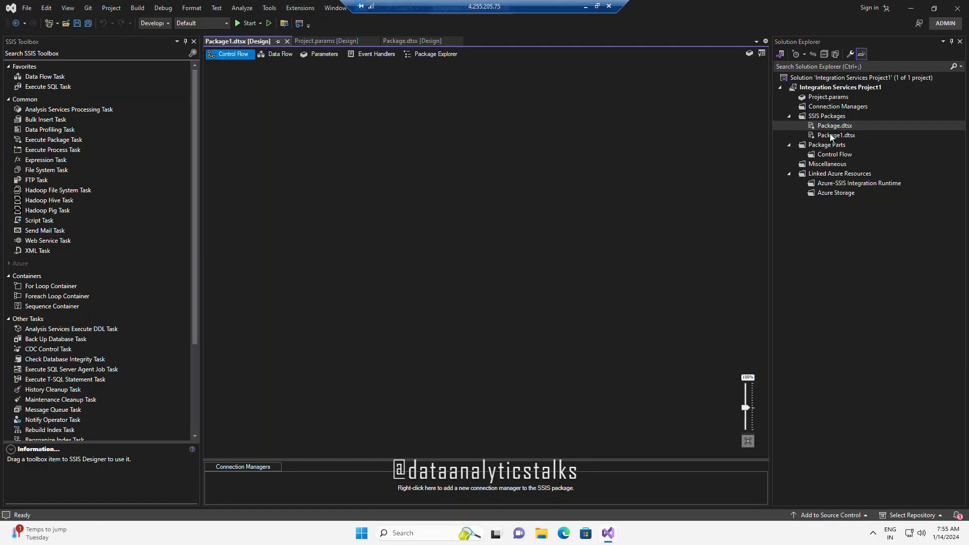
Step: Examine the Package Parts, Control Flow and Linked Azure Resources folders and the available source control options
click(831, 145)
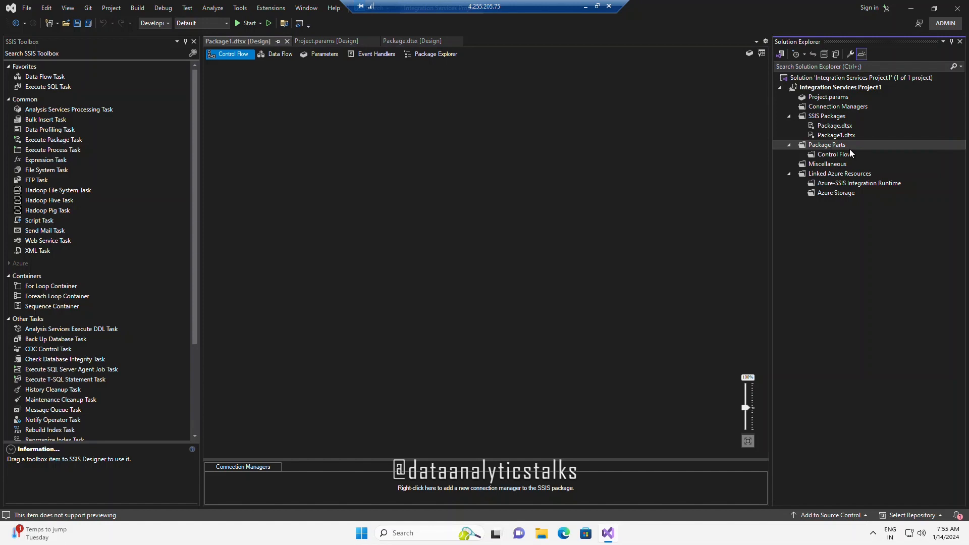
click(846, 156)
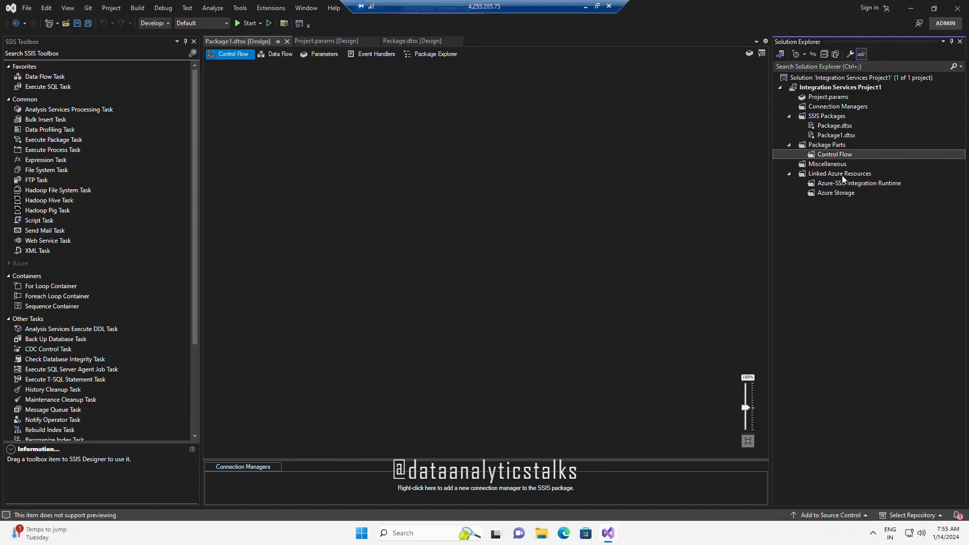
click(838, 174)
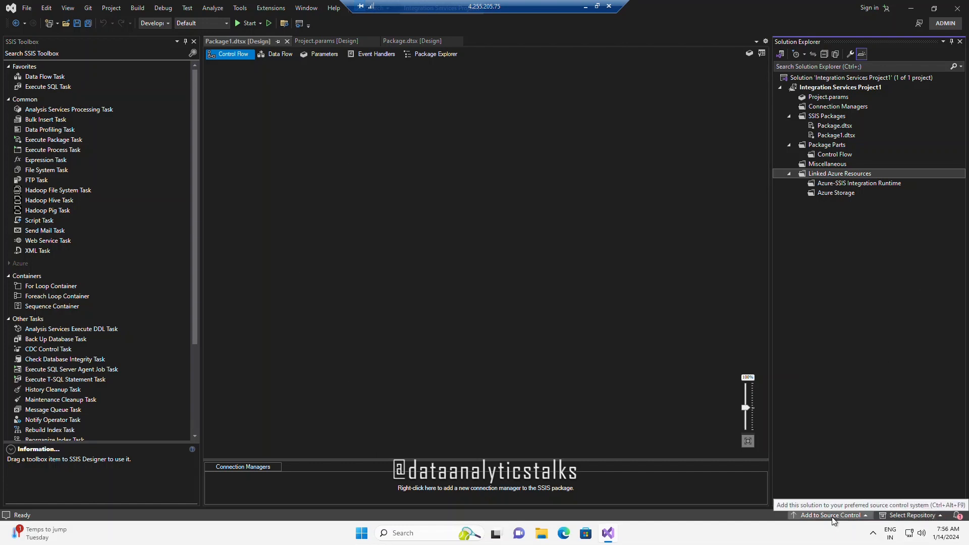
click(861, 514)
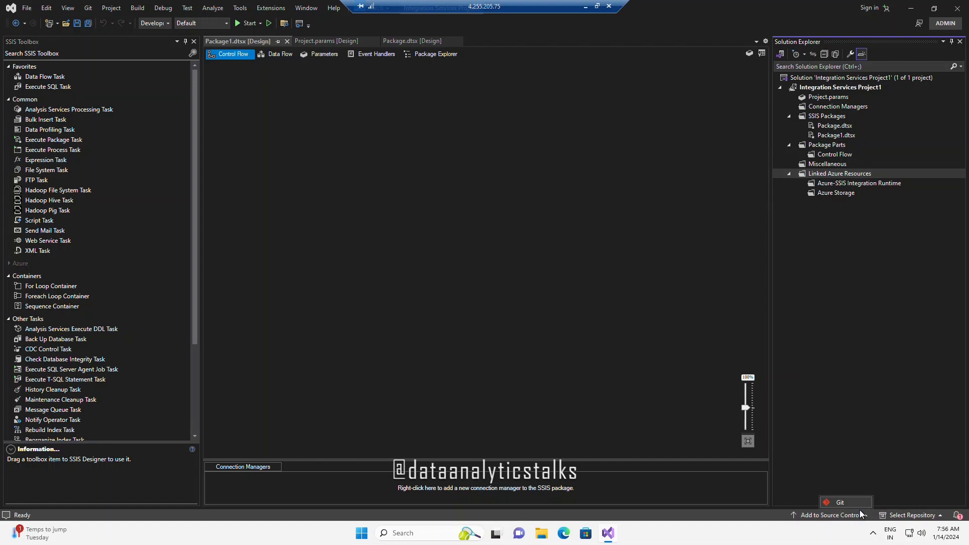
click(467, 298)
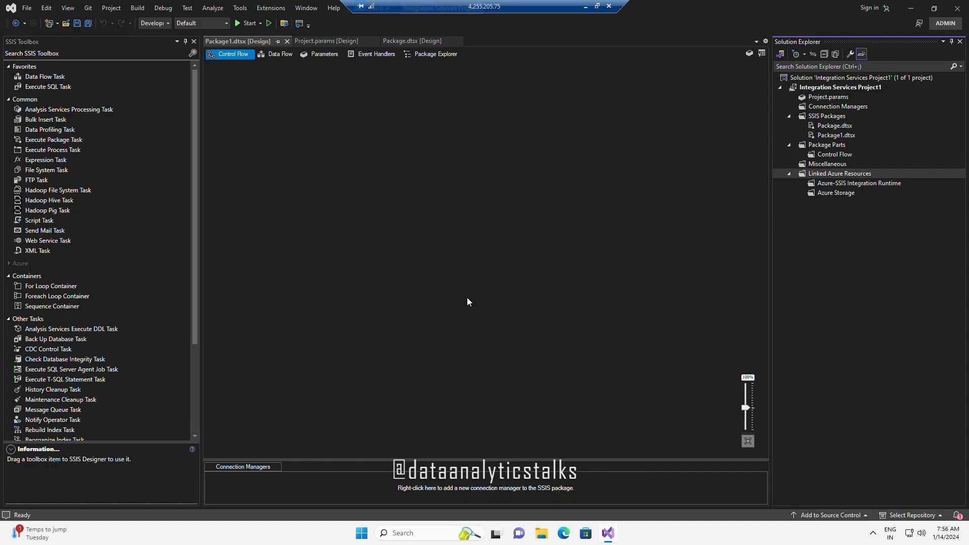
Step: View the control flows of Package.dtsx and Package1.dtsx, and show the Data Flow view of Package1.dtsx
double_click(835, 126)
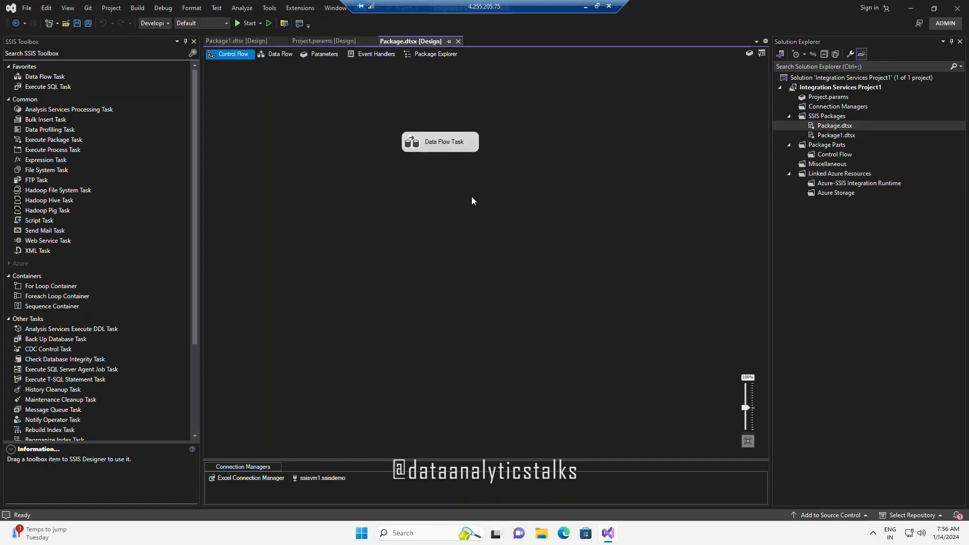
double_click(835, 135)
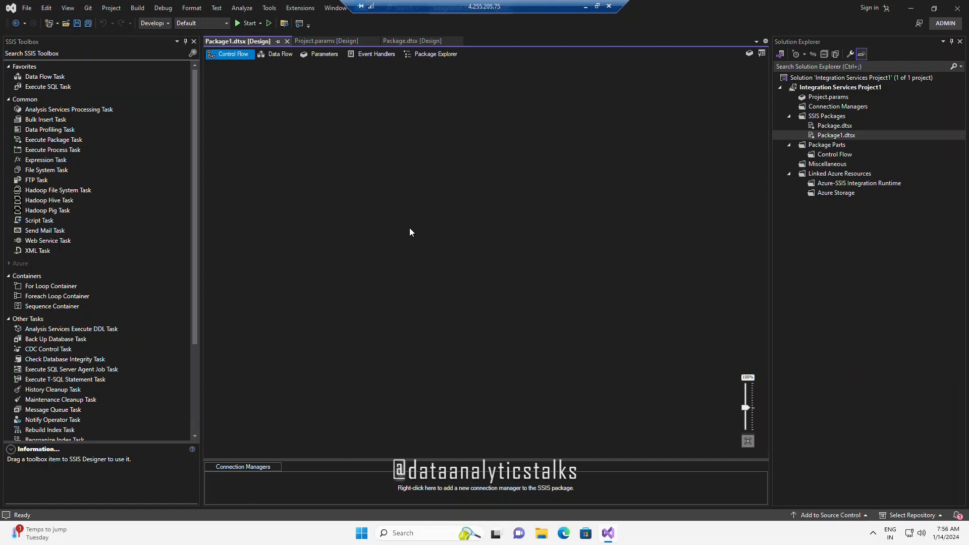
click(276, 54)
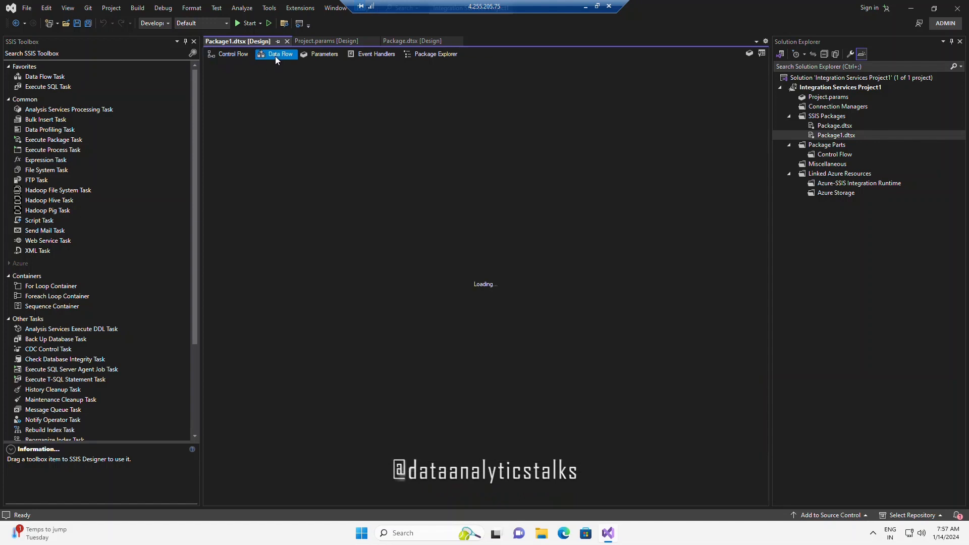
Step: View the event handlers of Package1.dtsx, examine the system variables in its Package Explorer view, and return to its control flow
click(374, 53)
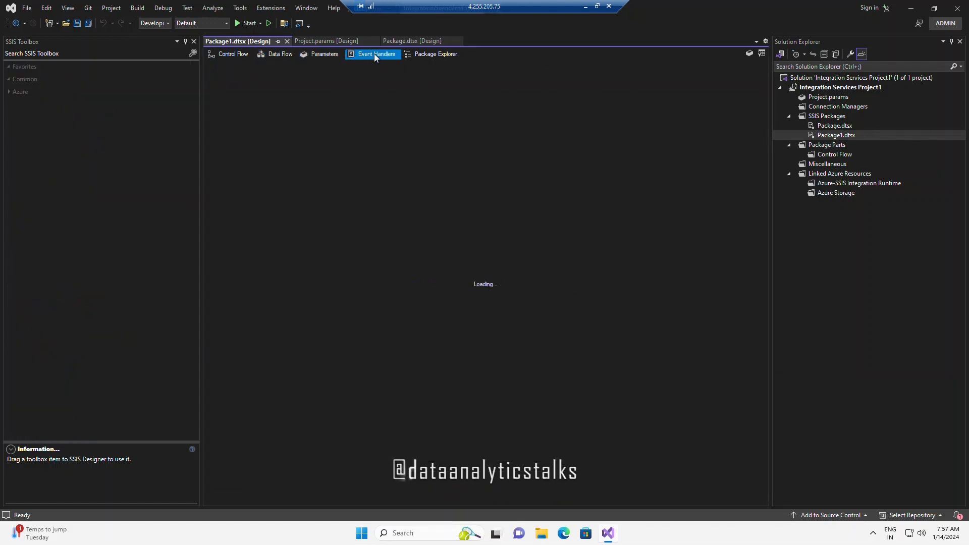
click(437, 54)
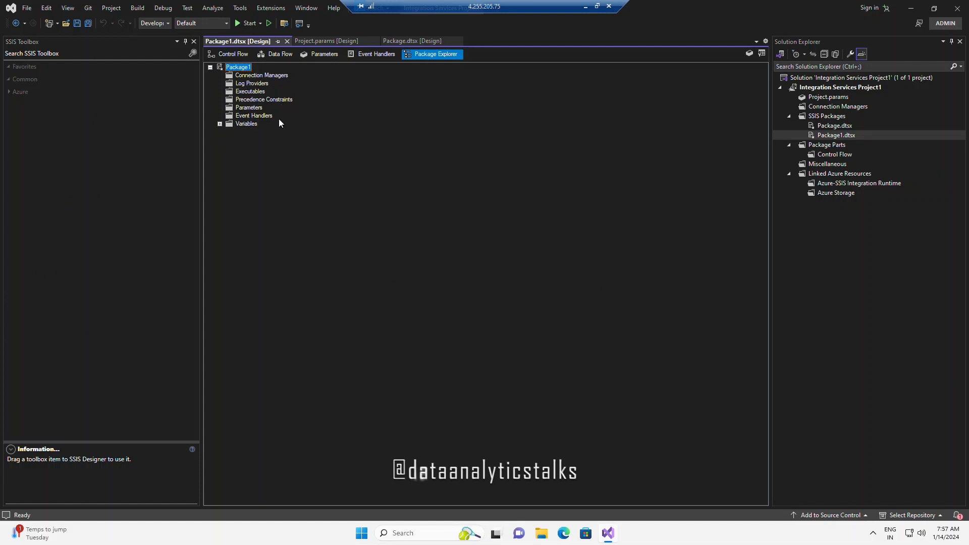
click(220, 123)
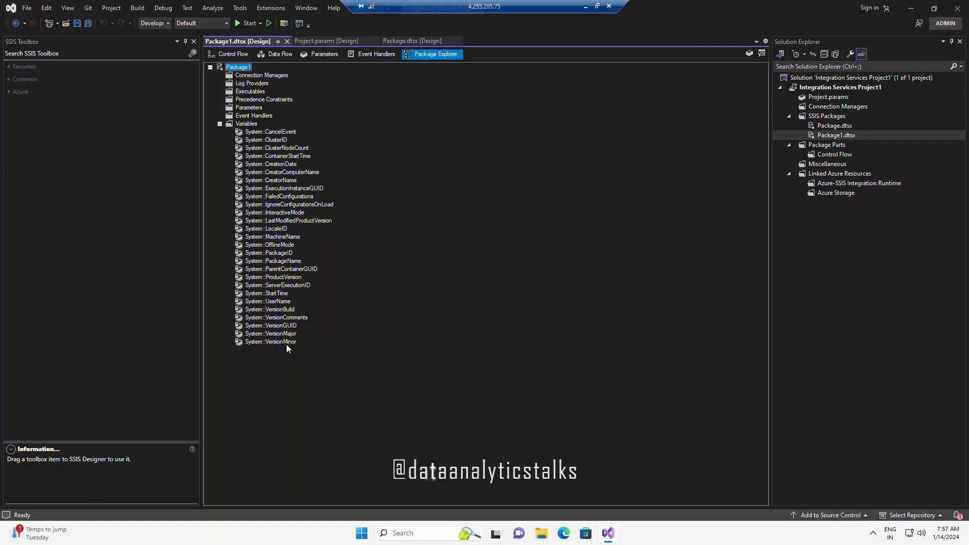
click(251, 125)
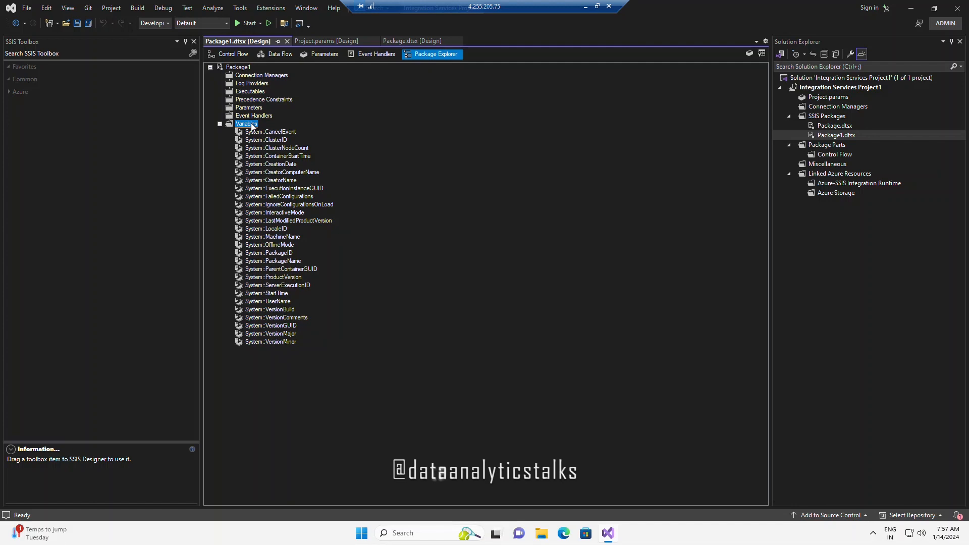
click(219, 125)
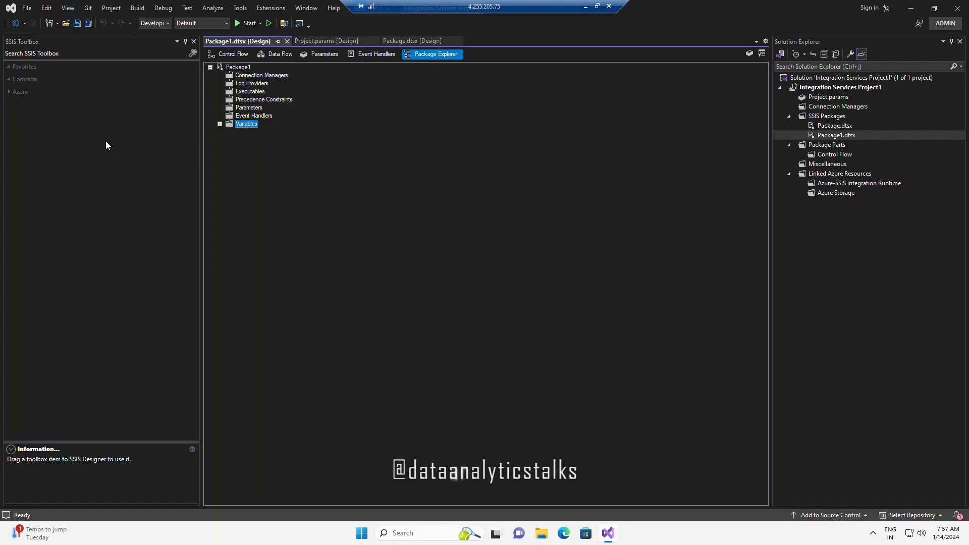
click(231, 56)
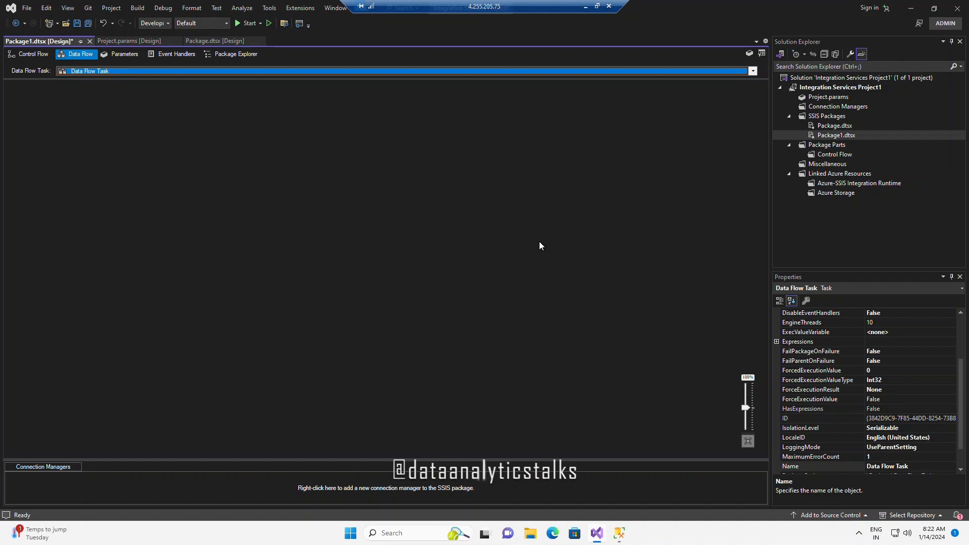
Step: Check the Data Flow Task in the control flow, return to its Data Flow view, and show the SSIS Toolbox
right_click(288, 169)
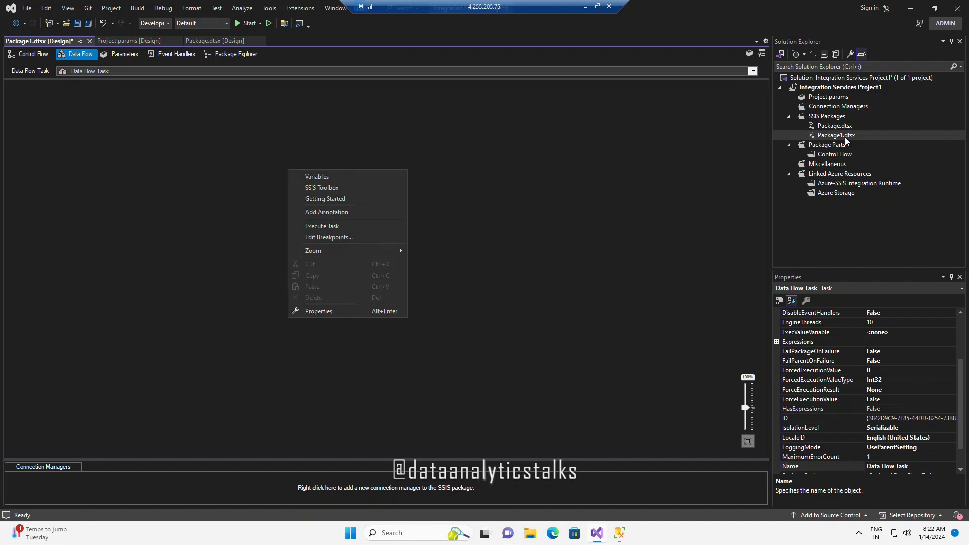
click(546, 159)
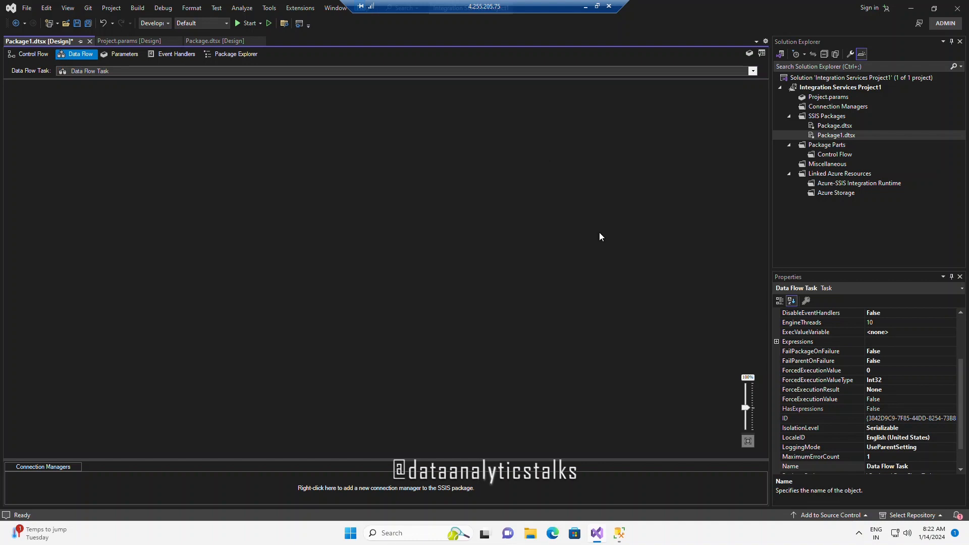
click(27, 58)
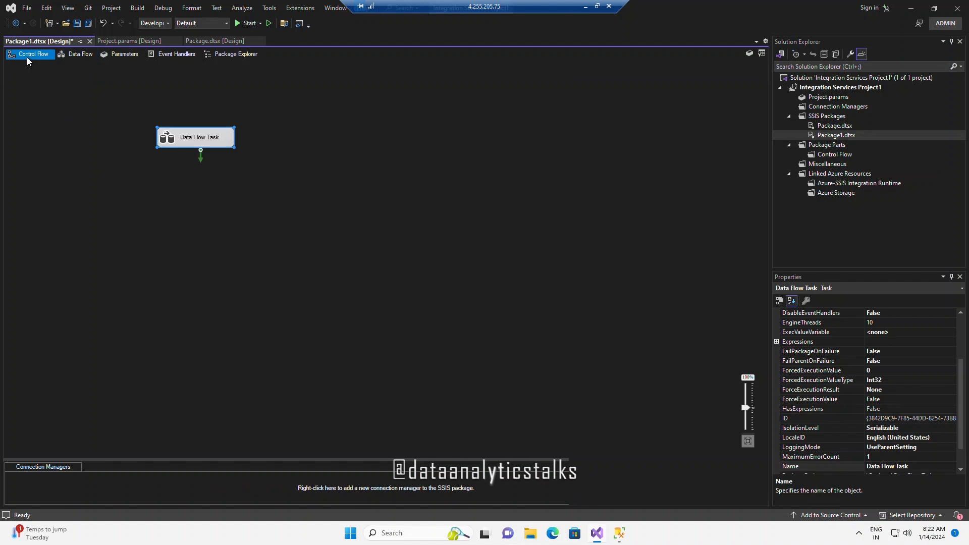
click(79, 56)
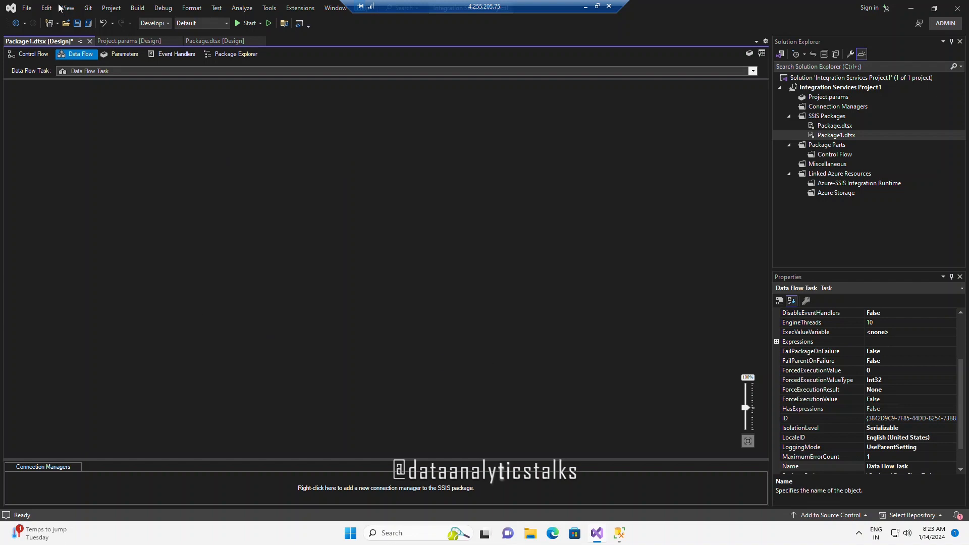
right_click(288, 125)
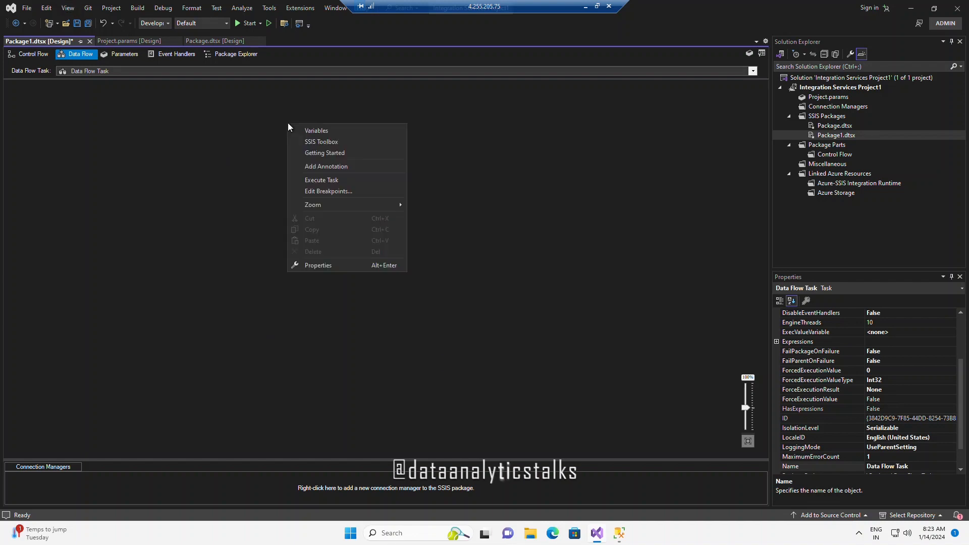
click(321, 141)
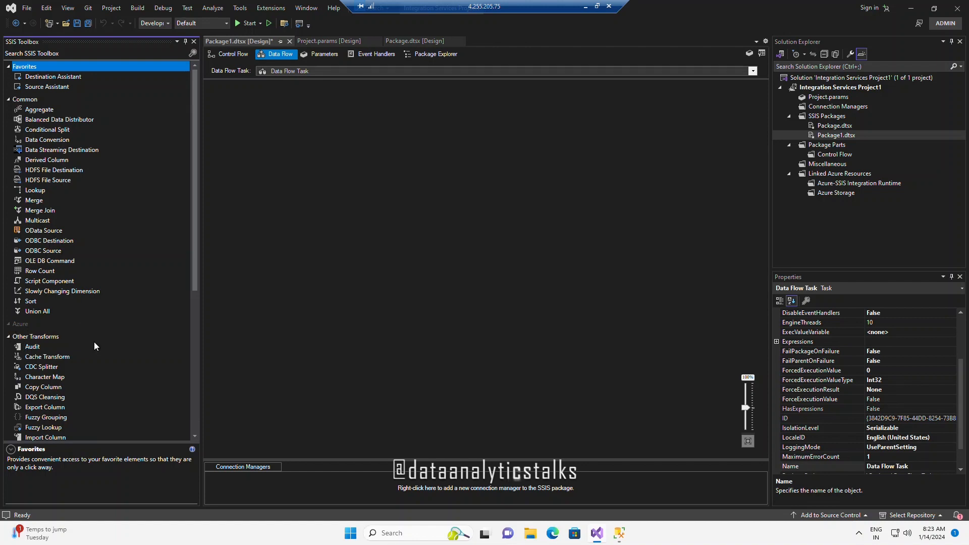
Step: Add an ADO NET Source from Other Sources to the data flow and move it higher on the design surface
scroll(45, 303, down, 4)
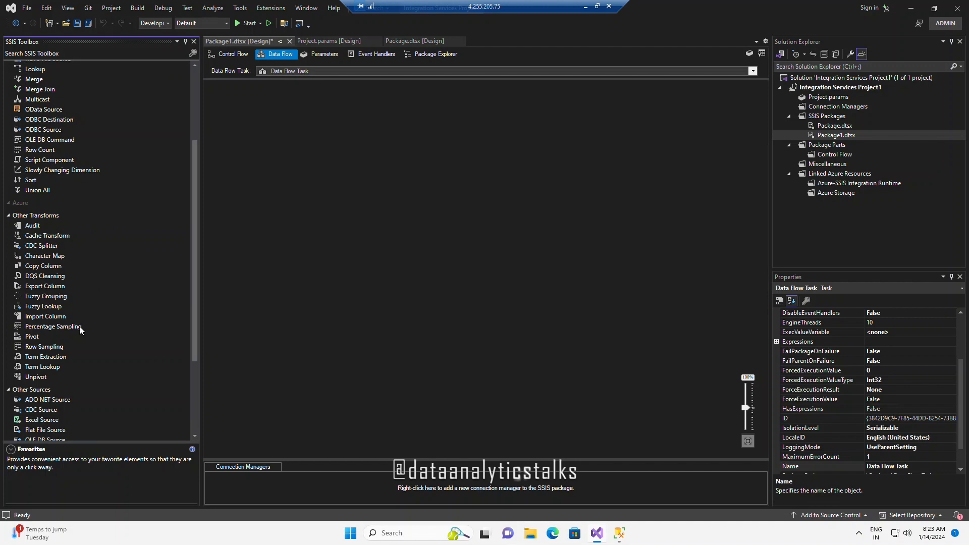
scroll(80, 333, down, 4)
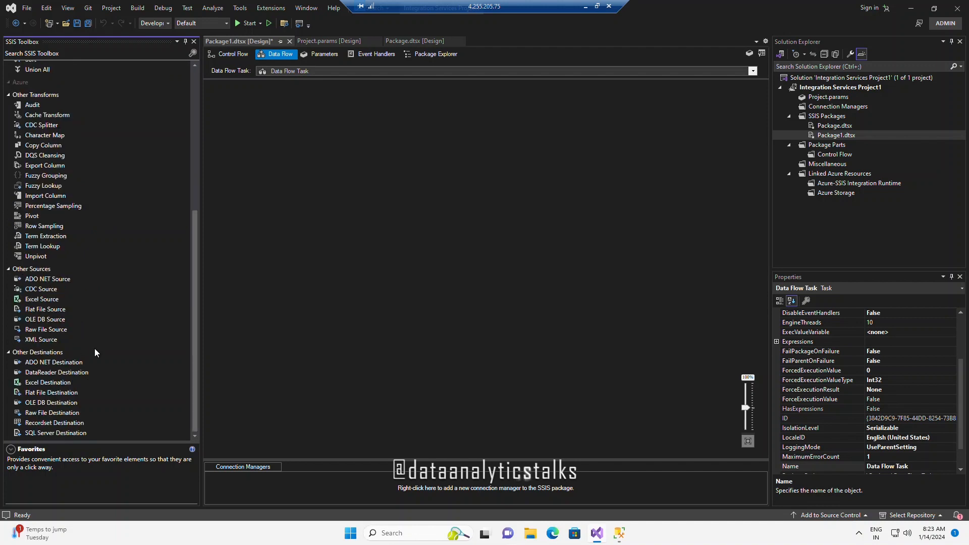
scroll(95, 348, up, 8)
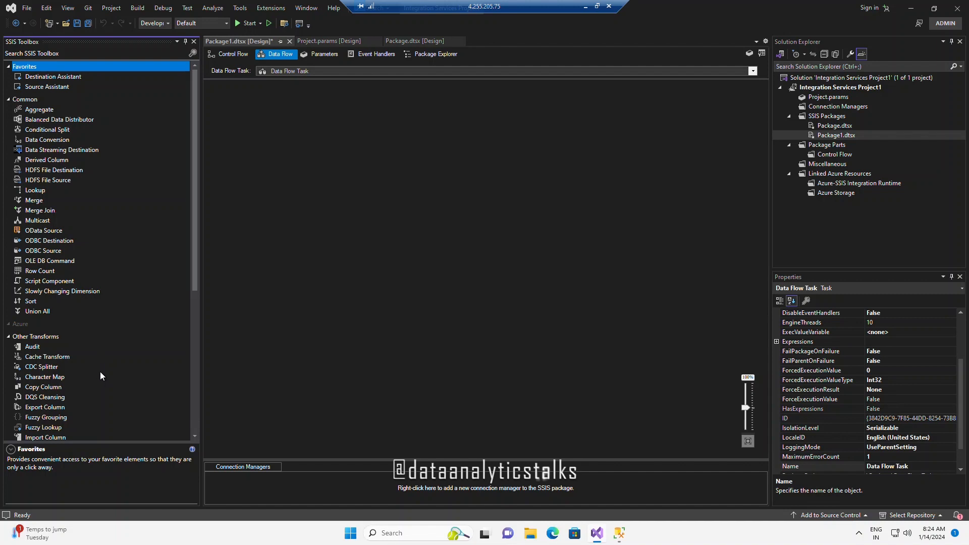
scroll(101, 376, down, 8)
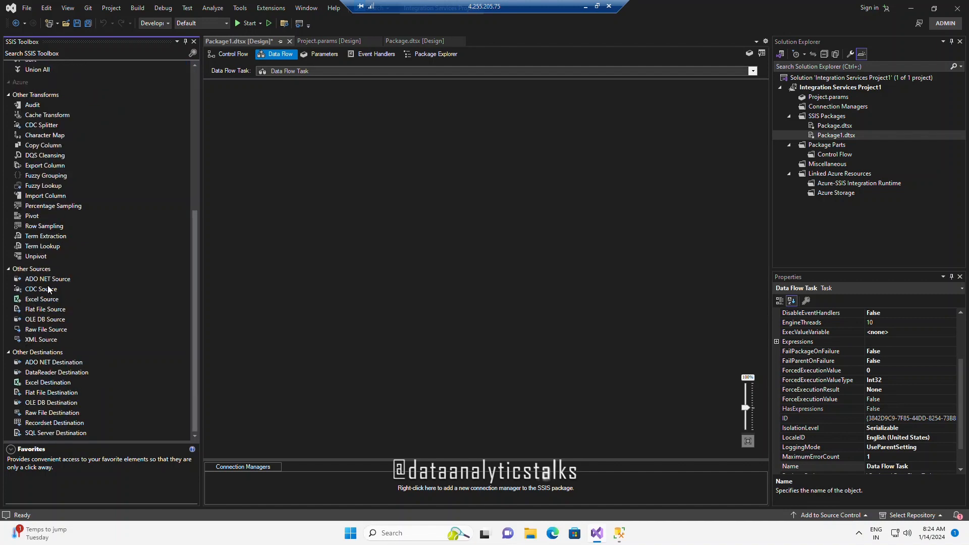
drag(48, 279, 384, 213)
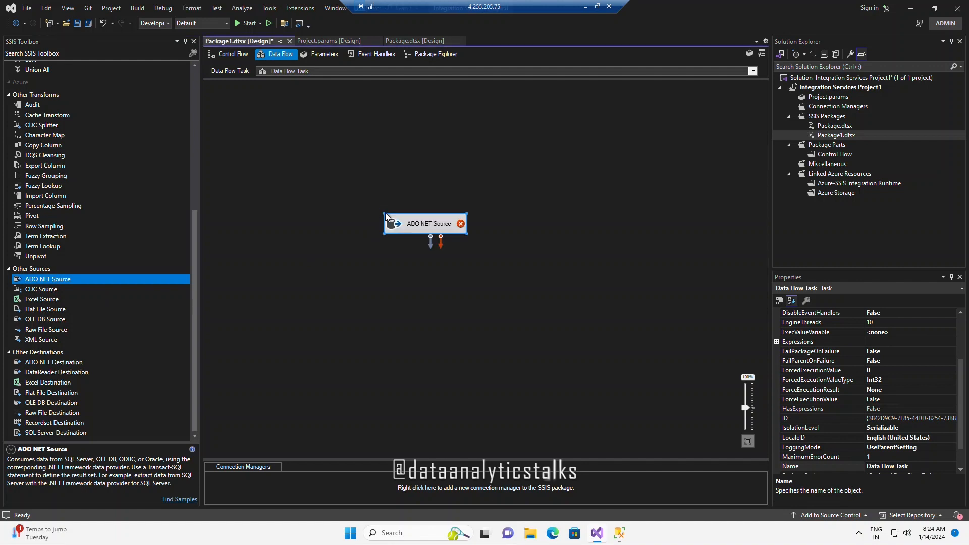
click(430, 265)
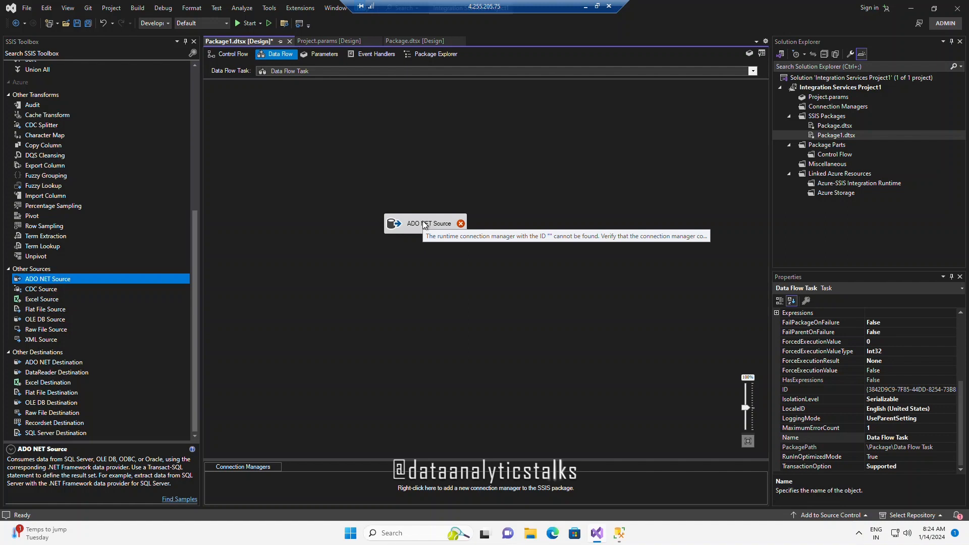
click(425, 226)
drag(424, 225, 417, 169)
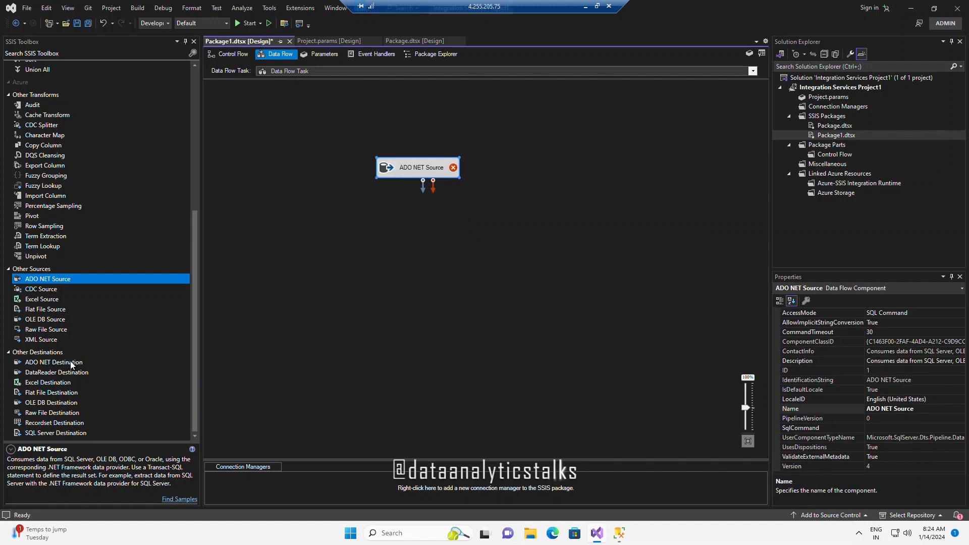
Step: Add an ADO NET Destination below the ADO NET Source and connect the source's output to it
drag(57, 366, 454, 279)
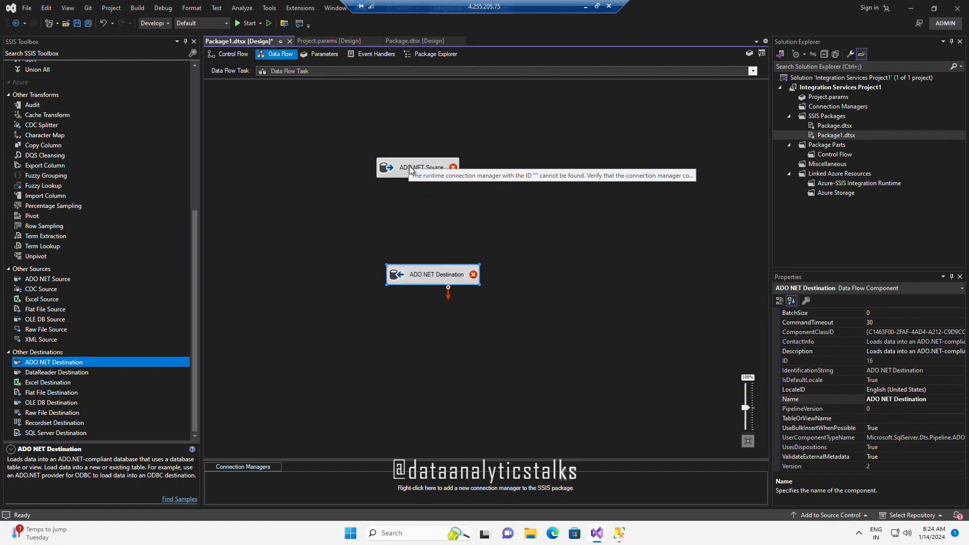
click(413, 165)
drag(422, 189, 423, 277)
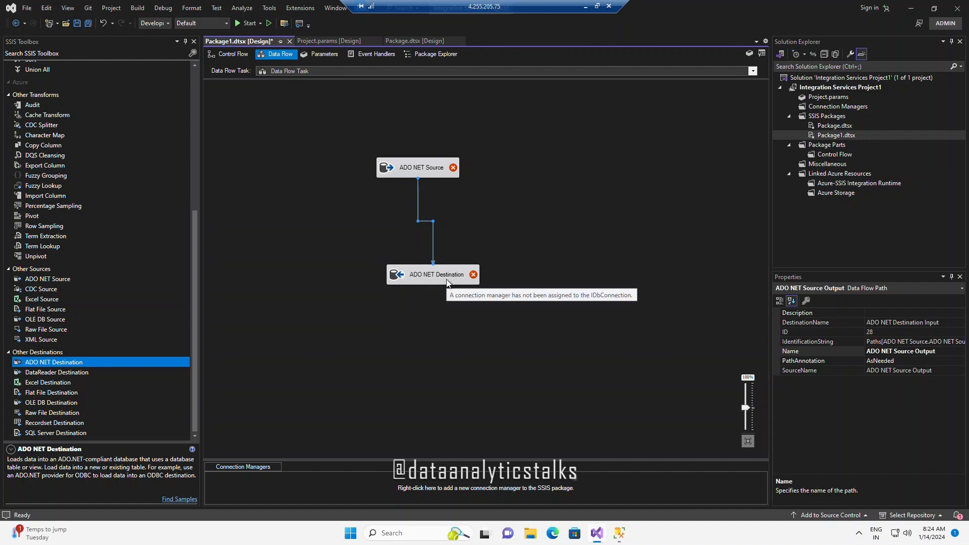
click(497, 224)
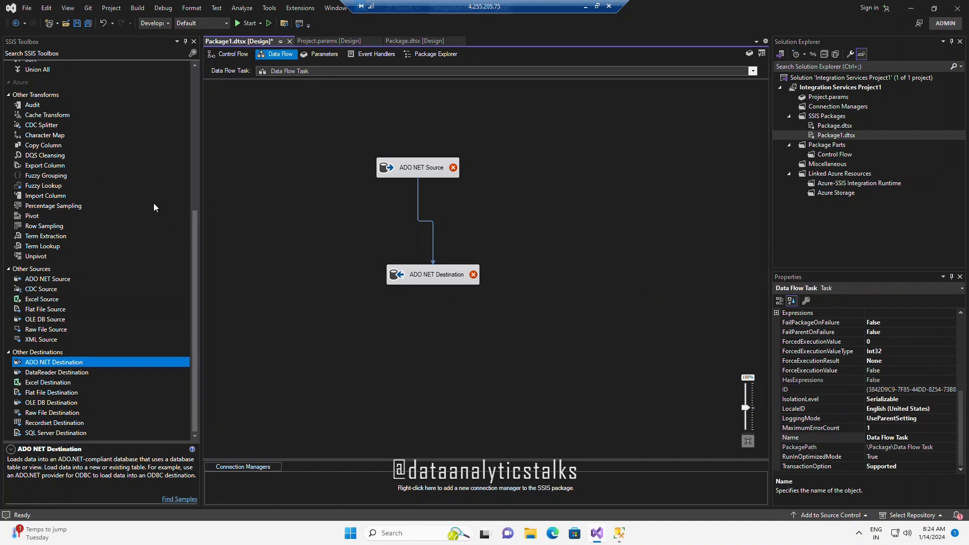
Step: Add a Data Conversion transformation beside the data path and delete the direct path between ADO NET Source and ADO NET Destination
drag(192, 225, 192, 87)
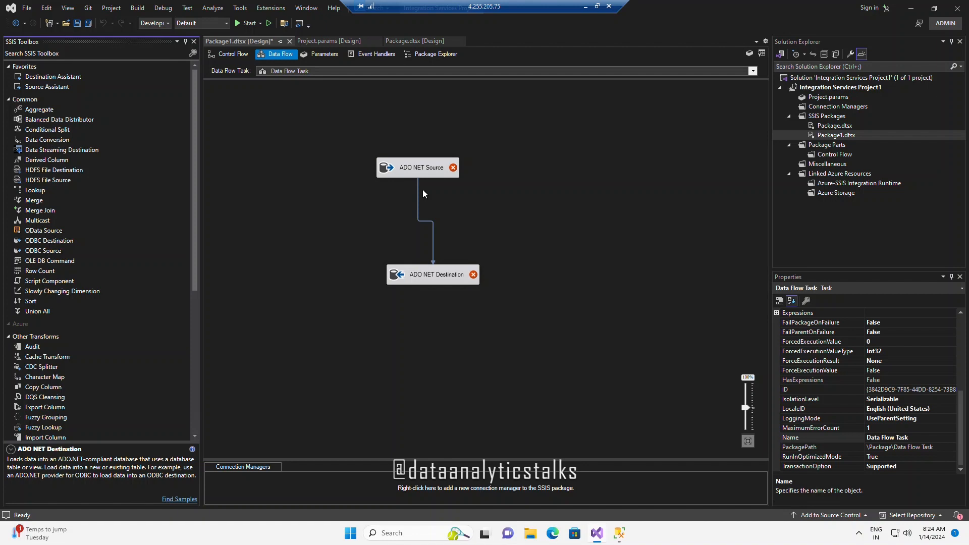
drag(423, 193, 499, 217)
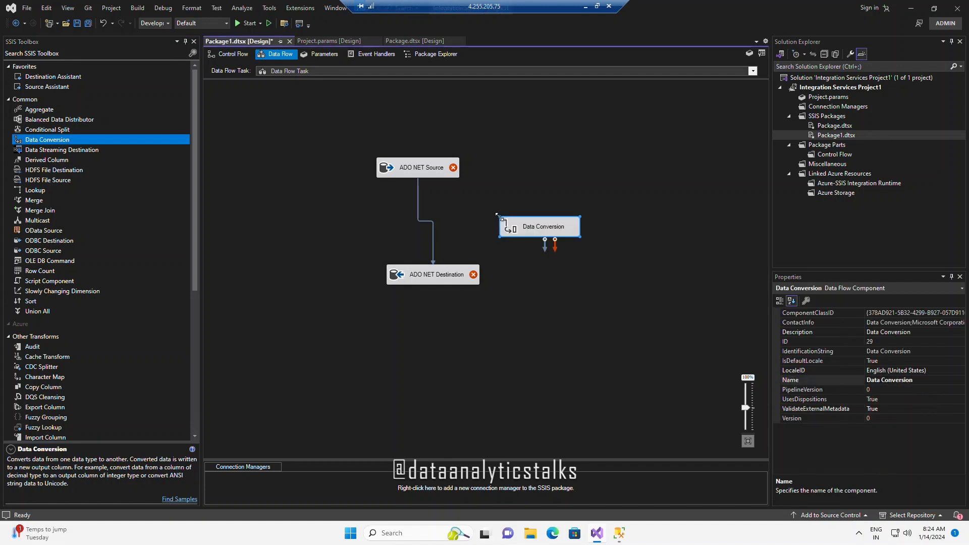
click(432, 239)
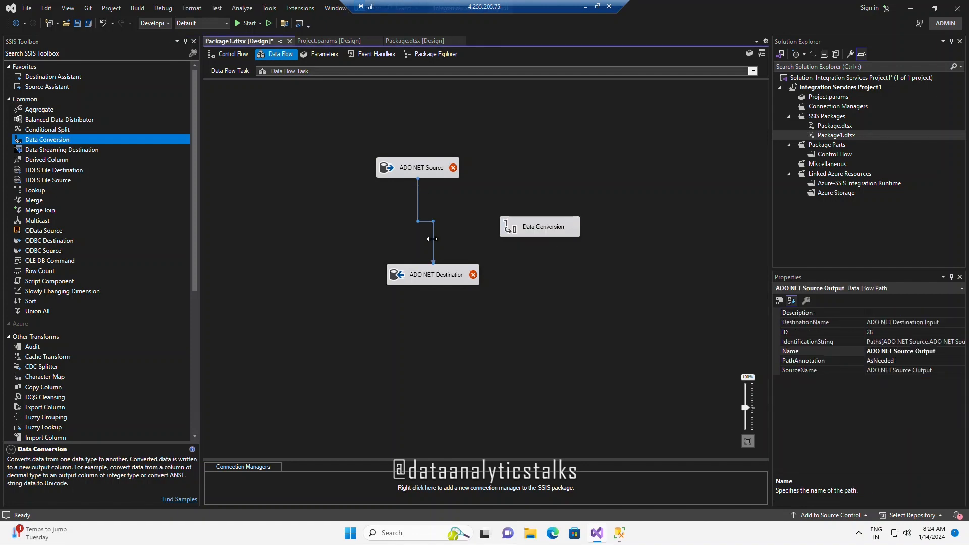
key(Delete)
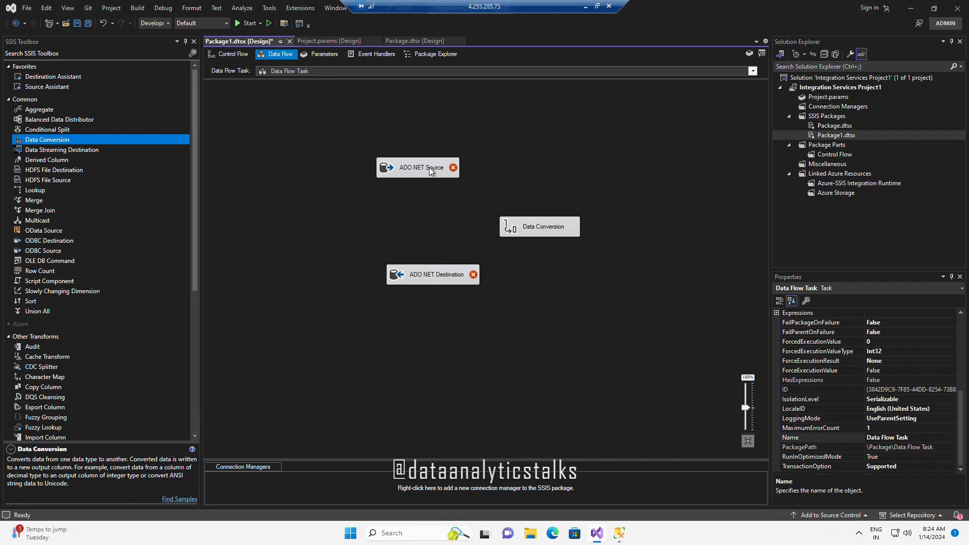
Step: Connect the ADO NET Source through Data Conversion to the ADO NET Destination, and move the source higher on the design surface
click(430, 170)
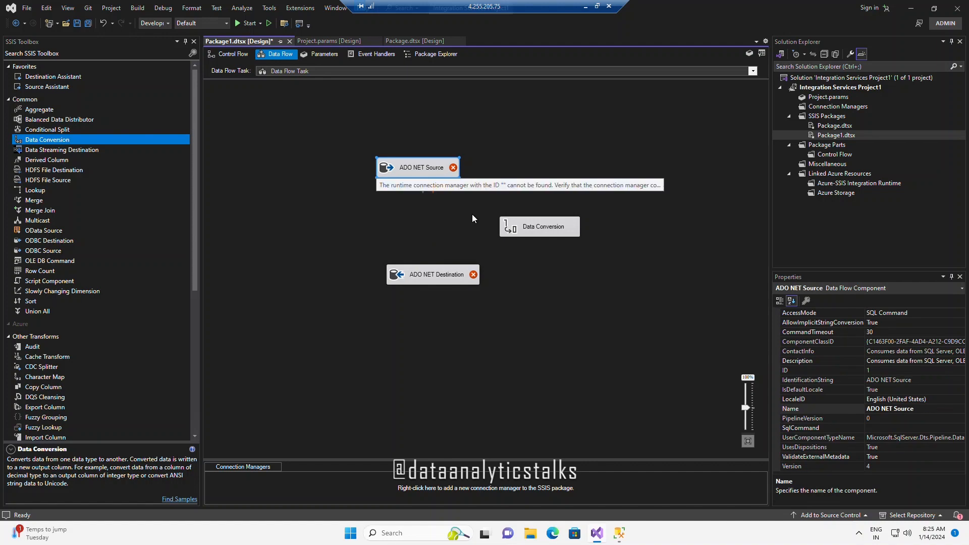
drag(471, 214, 541, 222)
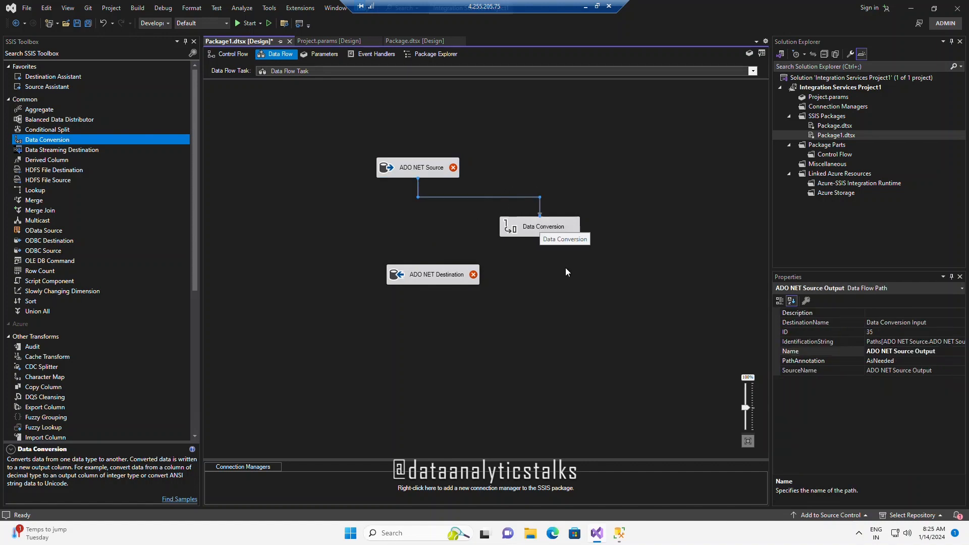
click(563, 275)
click(547, 234)
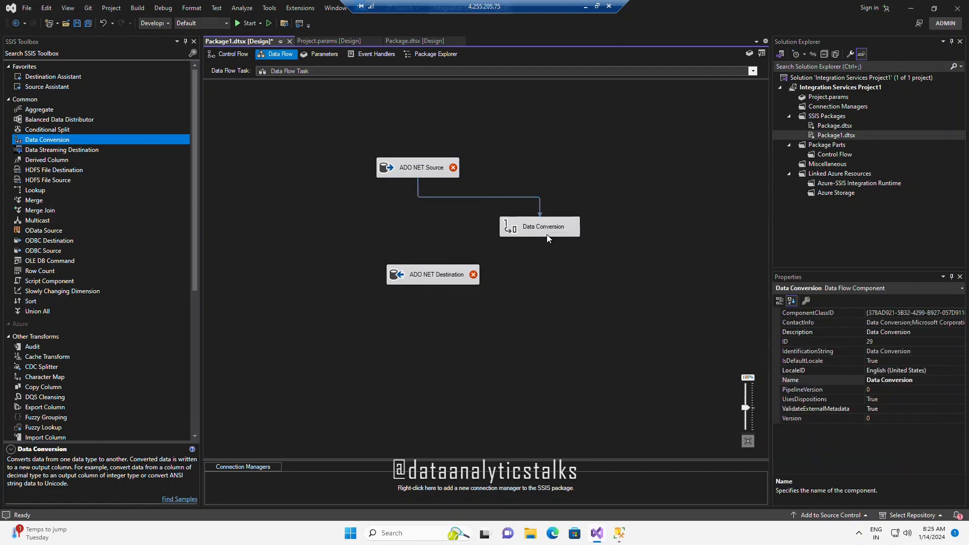
drag(546, 253, 433, 278)
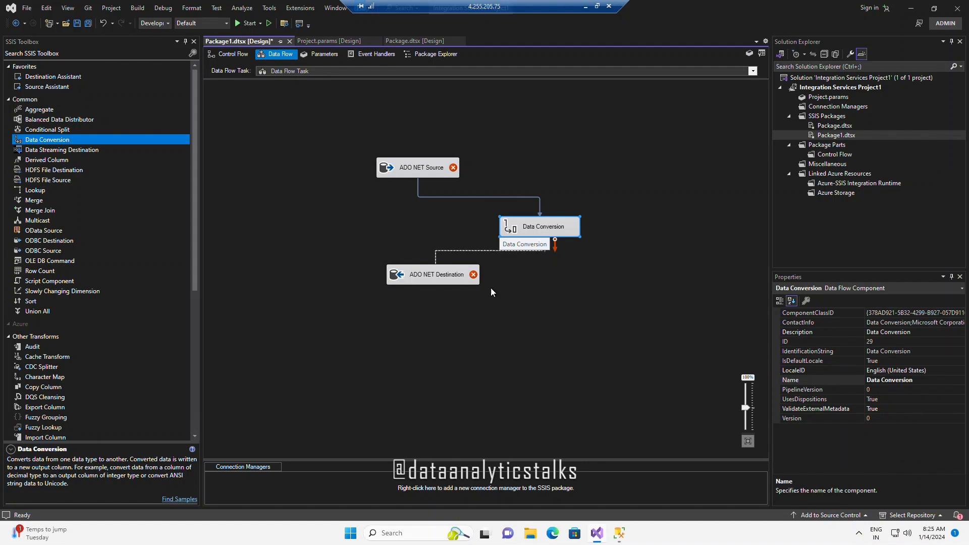
click(508, 298)
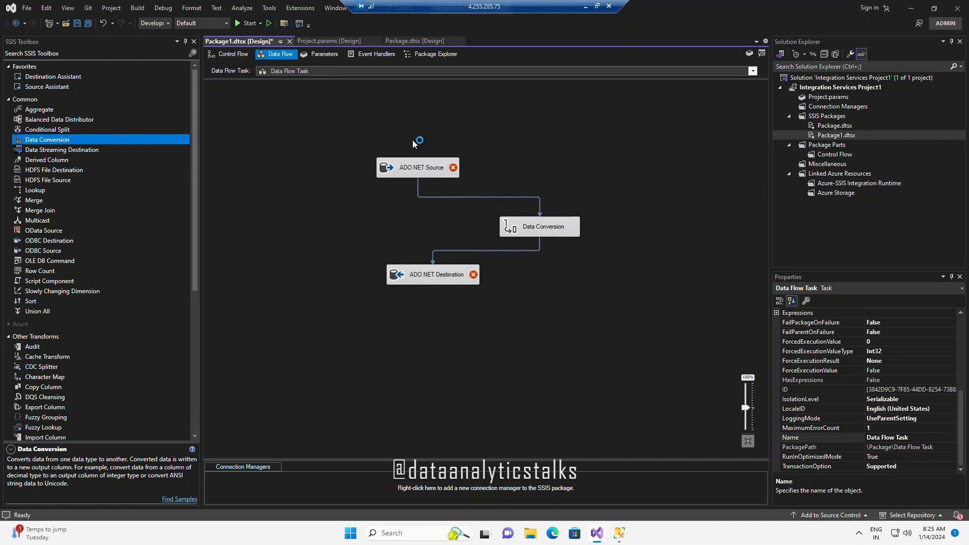
click(428, 174)
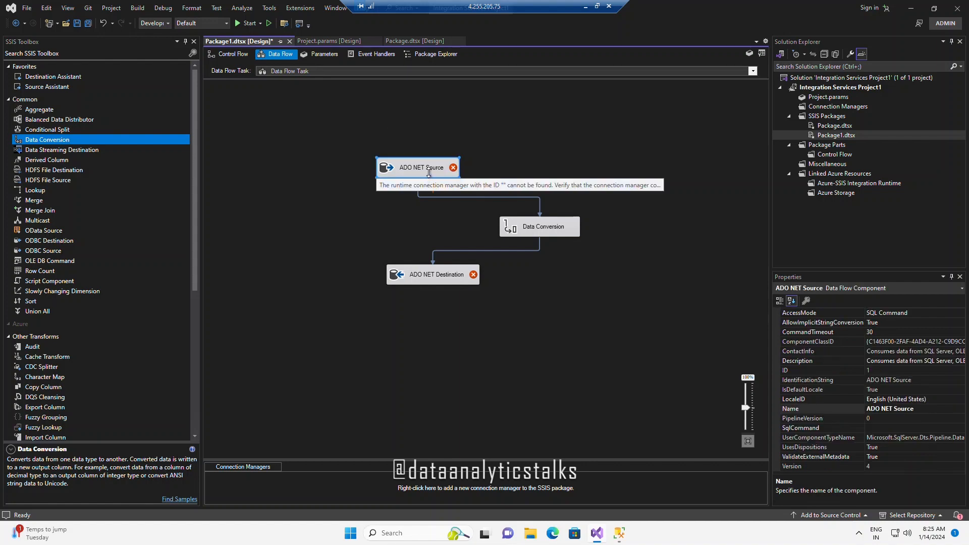
drag(427, 175, 414, 121)
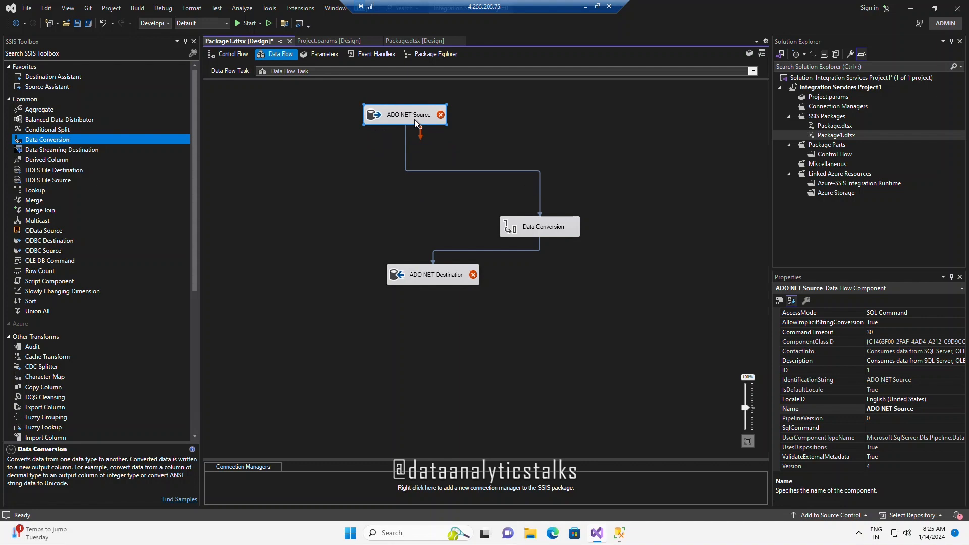
Step: Add a CDC Source and an Excel Source to the data flow, one above the other beside the existing components
scroll(101, 346, down, 8)
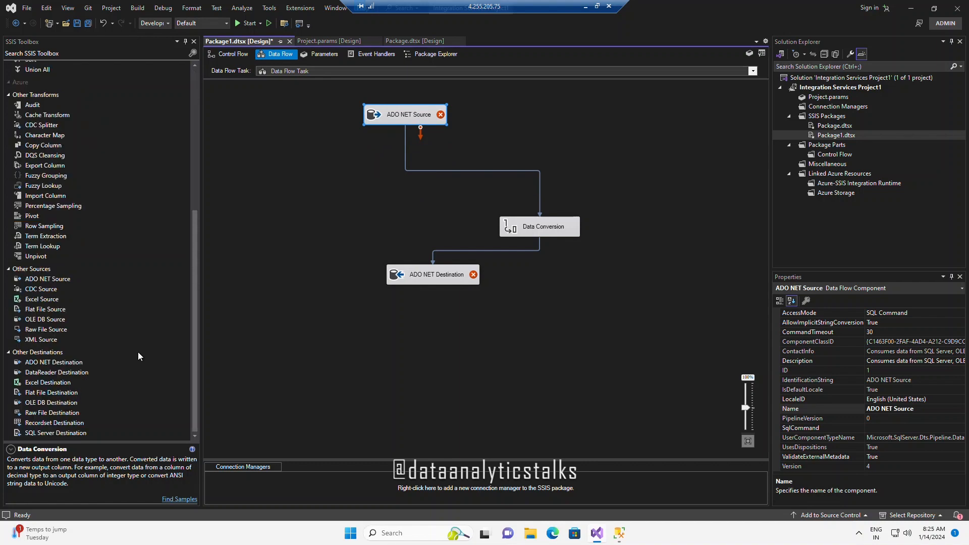
drag(41, 289, 314, 190)
drag(46, 303, 244, 200)
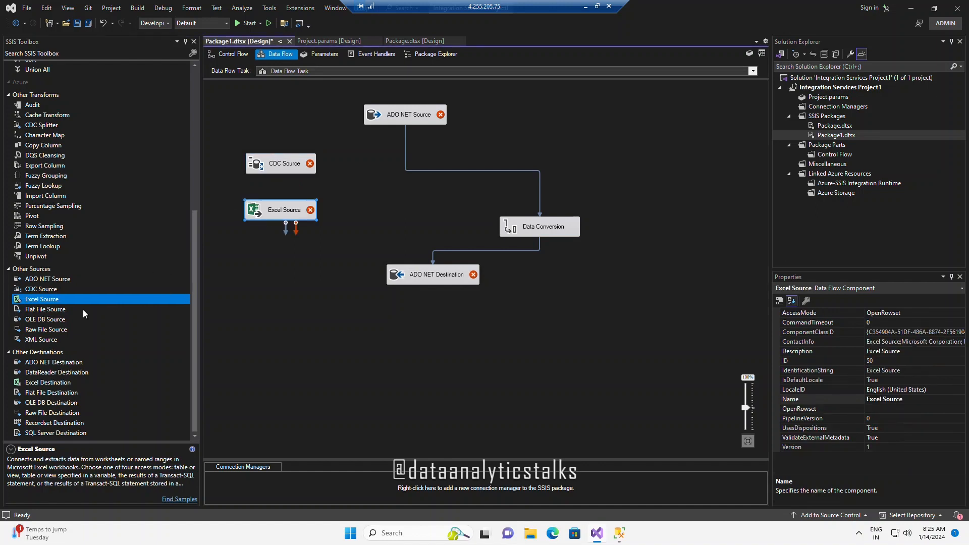
Step: Add a Flat File Source and an OLE DB Source to the data flow below the Excel Source
drag(53, 314, 287, 247)
drag(45, 319, 243, 279)
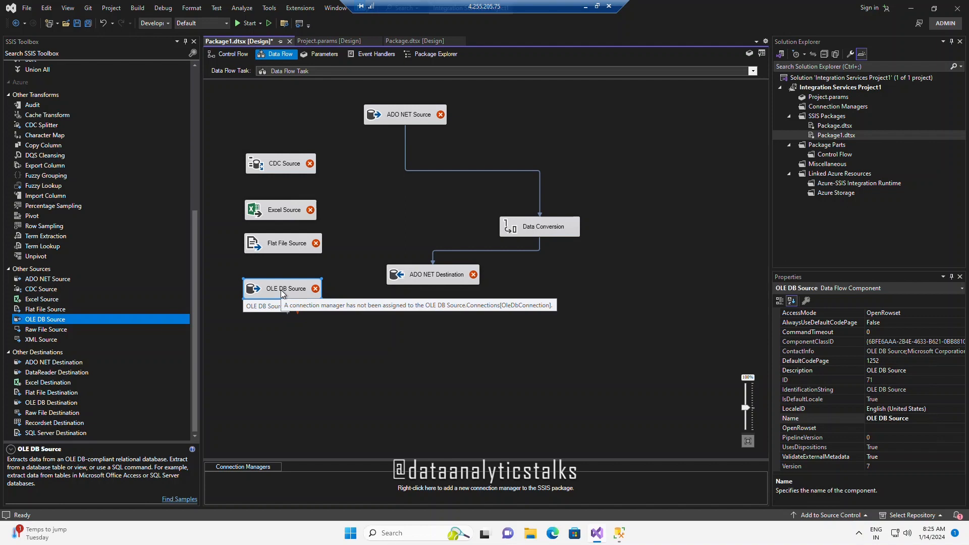
Step: Configure the OLE DB Source with the ssisvm1.ssisdemo connection and the table [dbo].[Waterfallinfo1], and preview the table's data
double_click(281, 289)
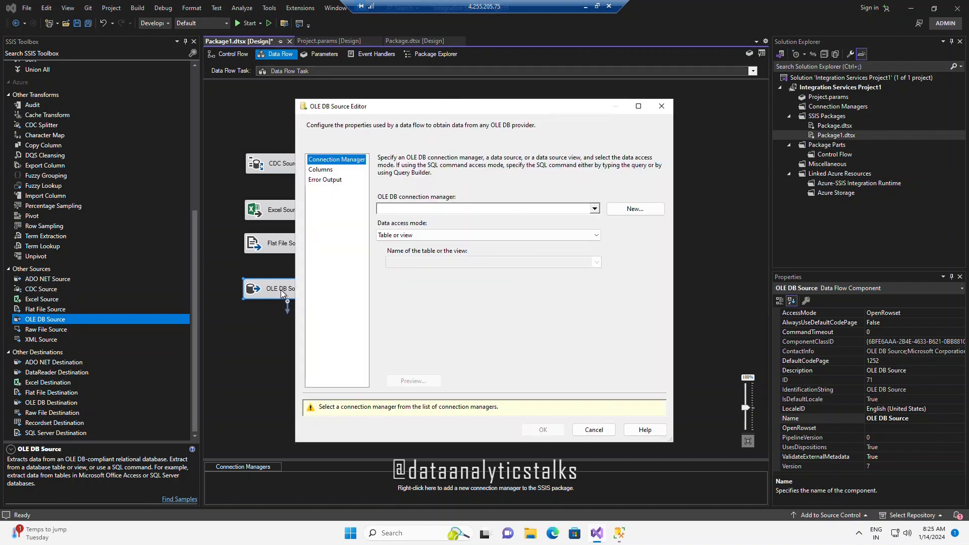
click(635, 209)
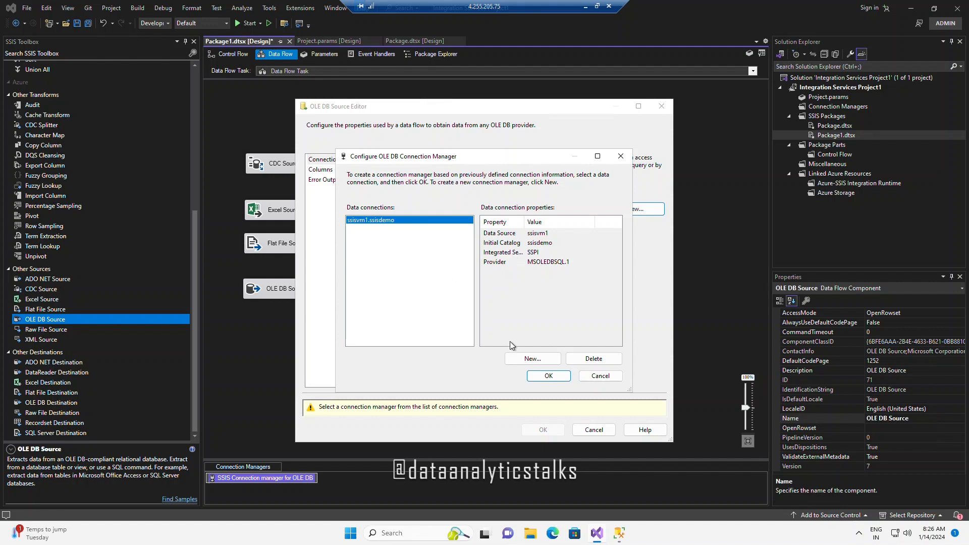
click(548, 376)
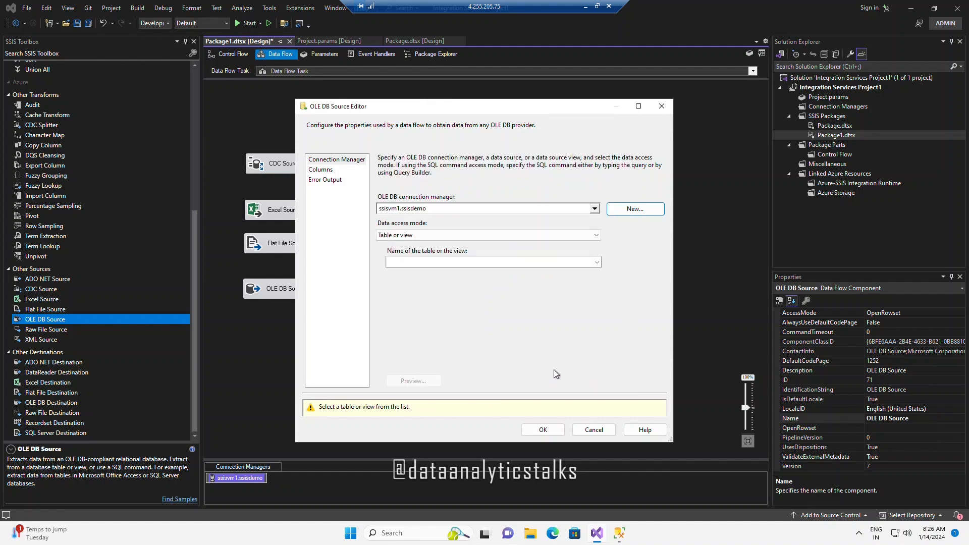
click(521, 263)
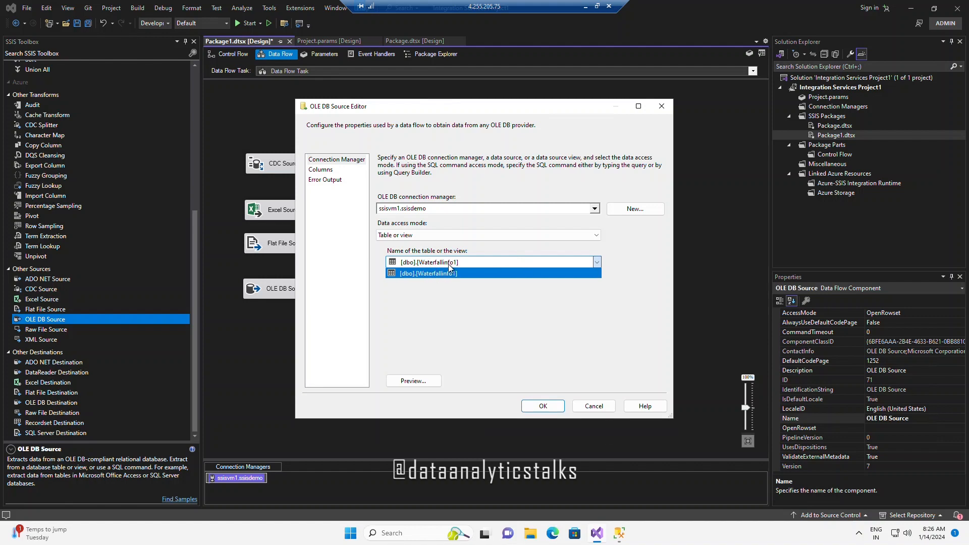
click(446, 274)
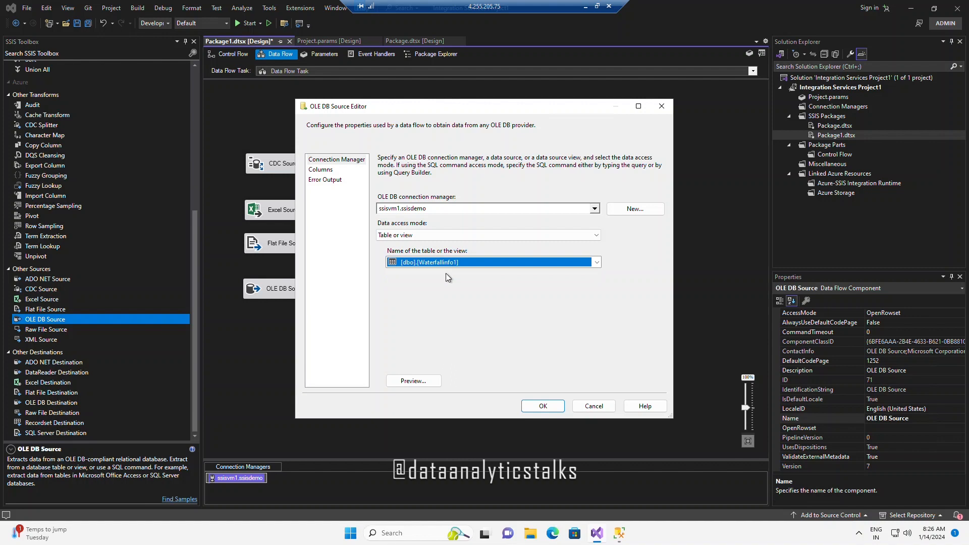
click(531, 410)
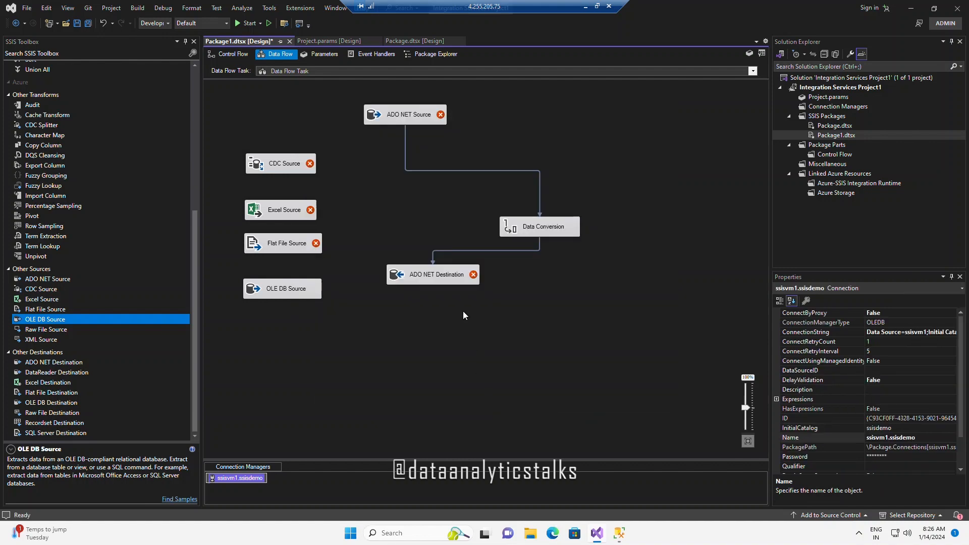
double_click(284, 296)
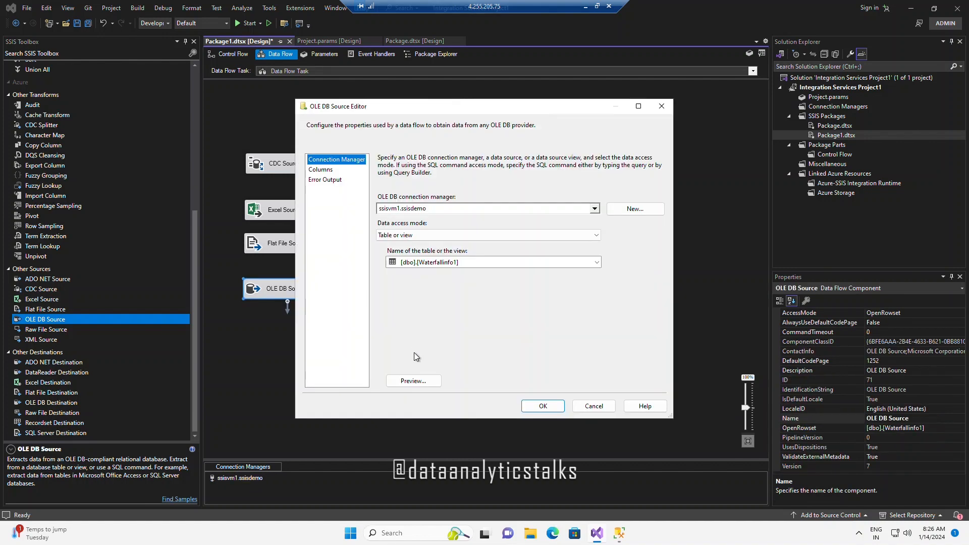
click(412, 382)
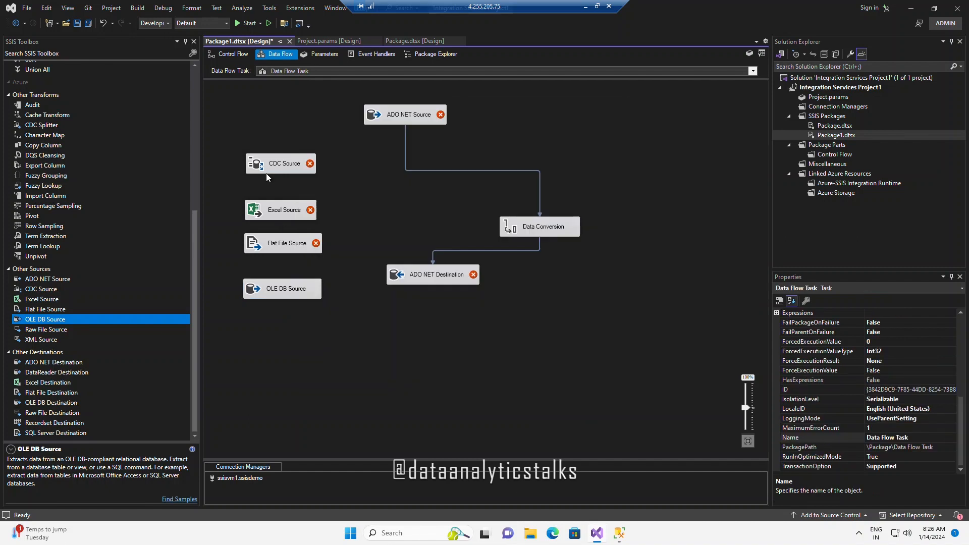
Step: Add a Raw File Source, an XML Source and an OData Source one below the other under the OLE DB Source
drag(54, 332, 249, 323)
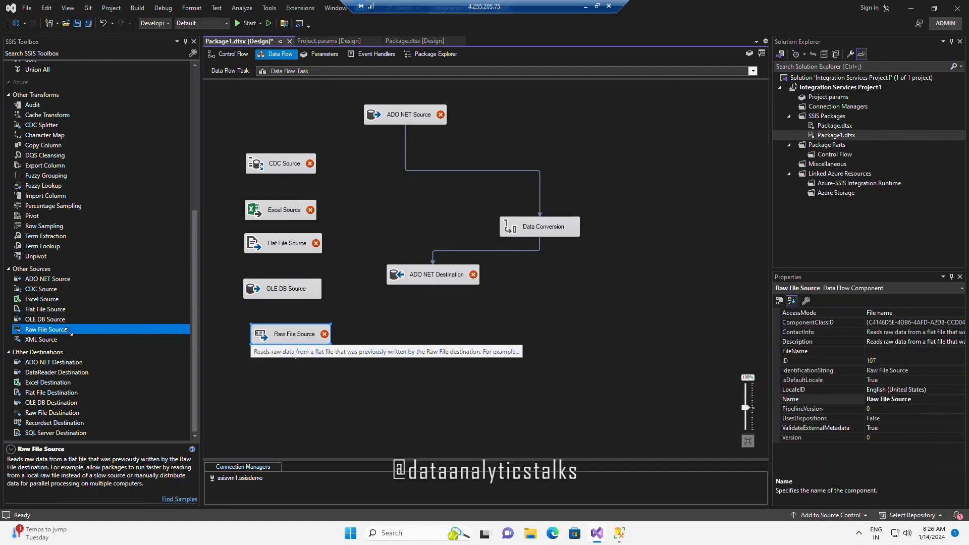
click(36, 342)
drag(260, 377, 261, 376)
scroll(195, 165, up, 5)
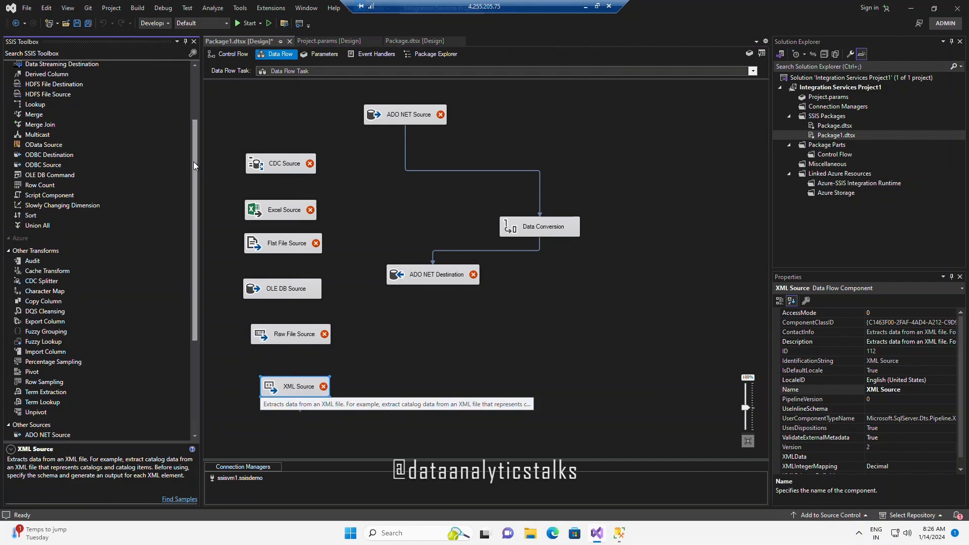
drag(303, 391, 297, 374)
drag(38, 147, 260, 406)
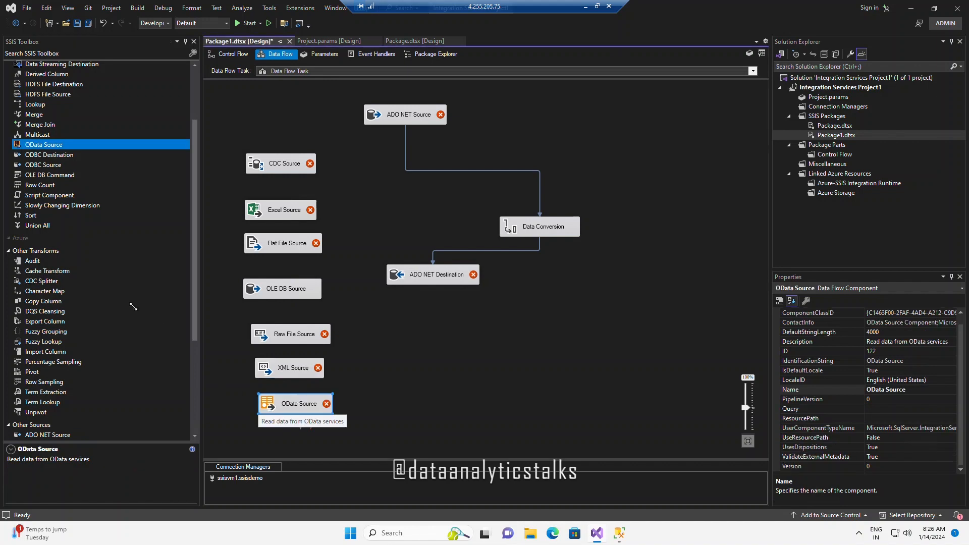
Step: Add an ODBC Source and an OLE DB Command, and stack both above the CDC Source
double_click(45, 164)
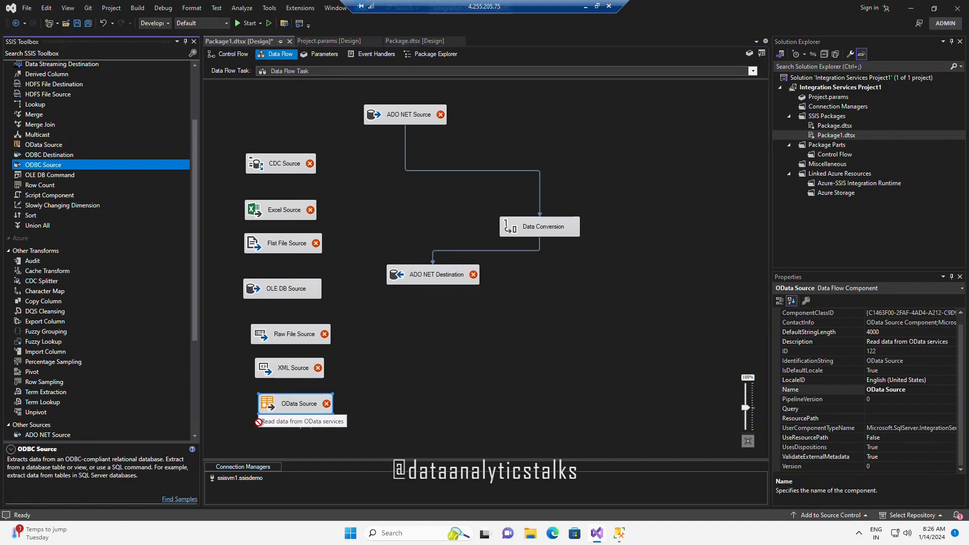
drag(41, 178, 354, 318)
drag(491, 353, 491, 354)
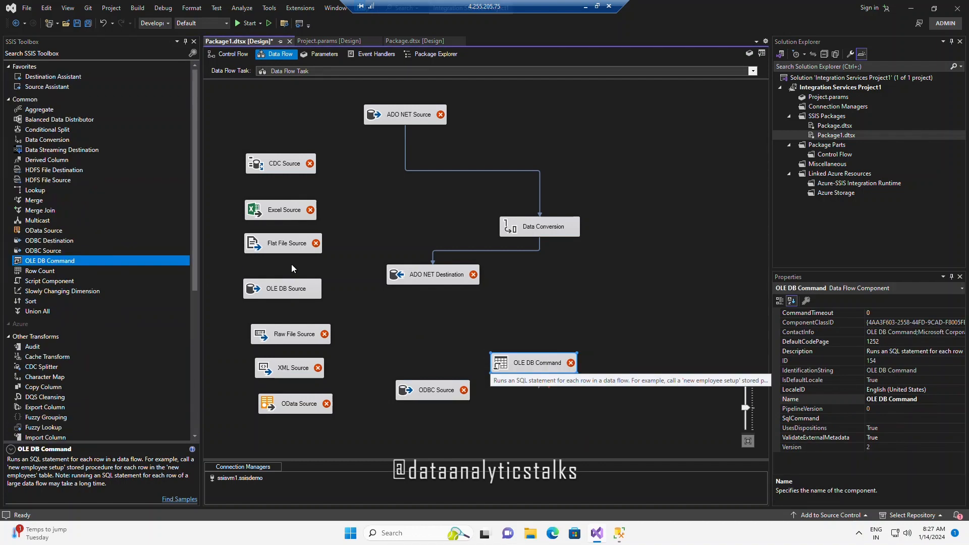
drag(427, 391, 291, 110)
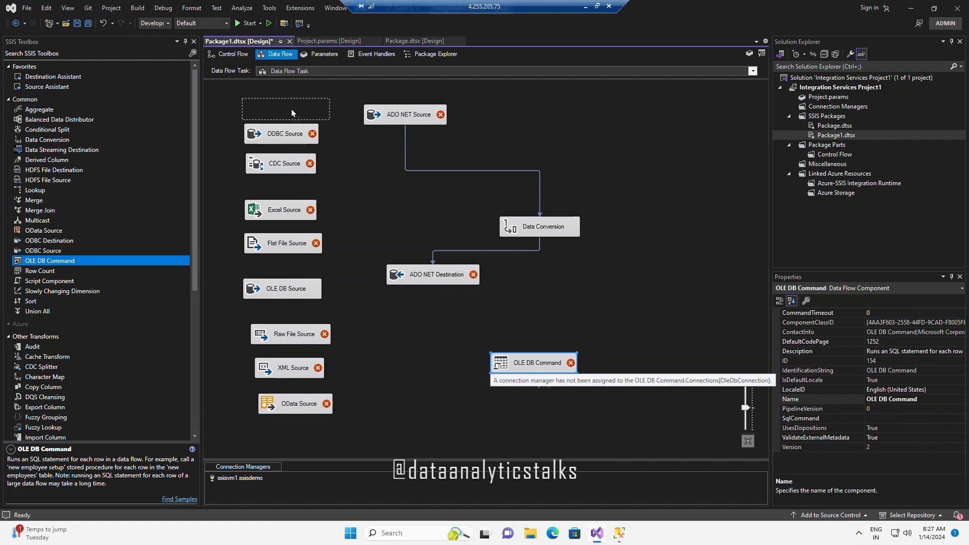
click(403, 387)
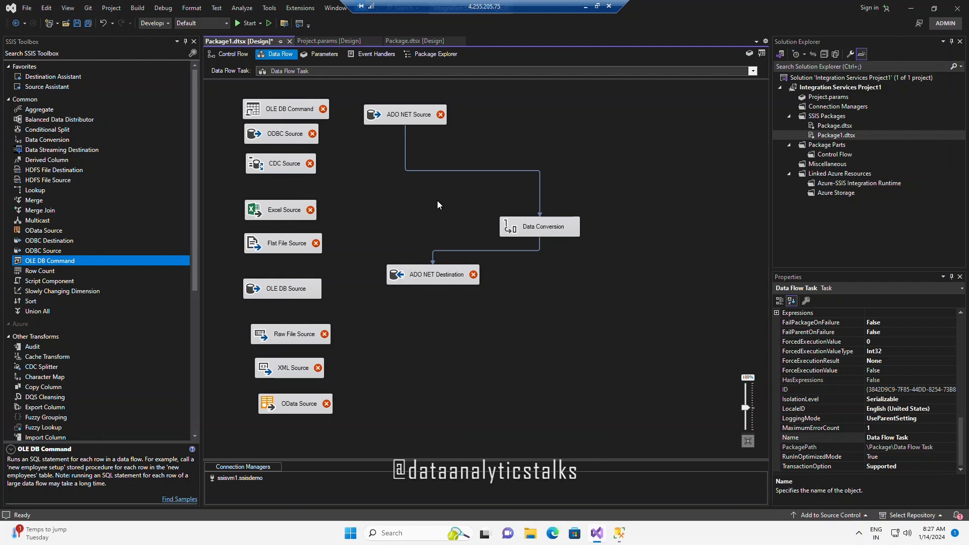
Step: Add an ODBC Destination, an HDFS File Destination and a Data Streaming Destination on the side of the design surface opposite the sources
drag(49, 241, 649, 135)
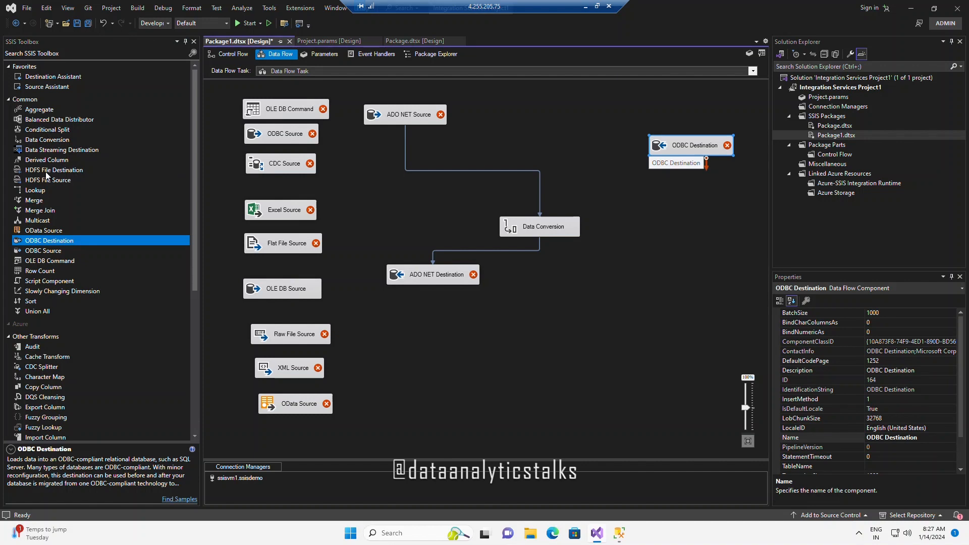
drag(55, 173, 720, 247)
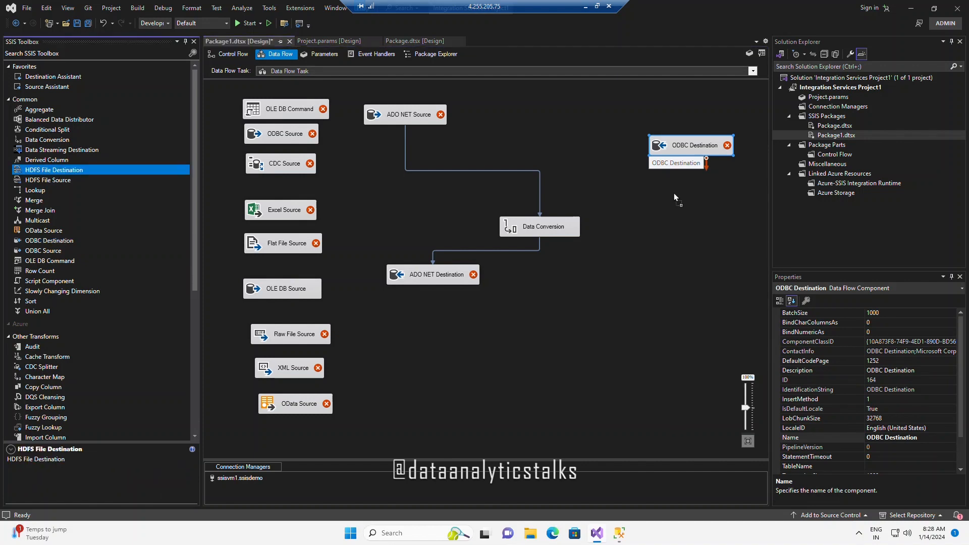
drag(674, 194, 673, 192)
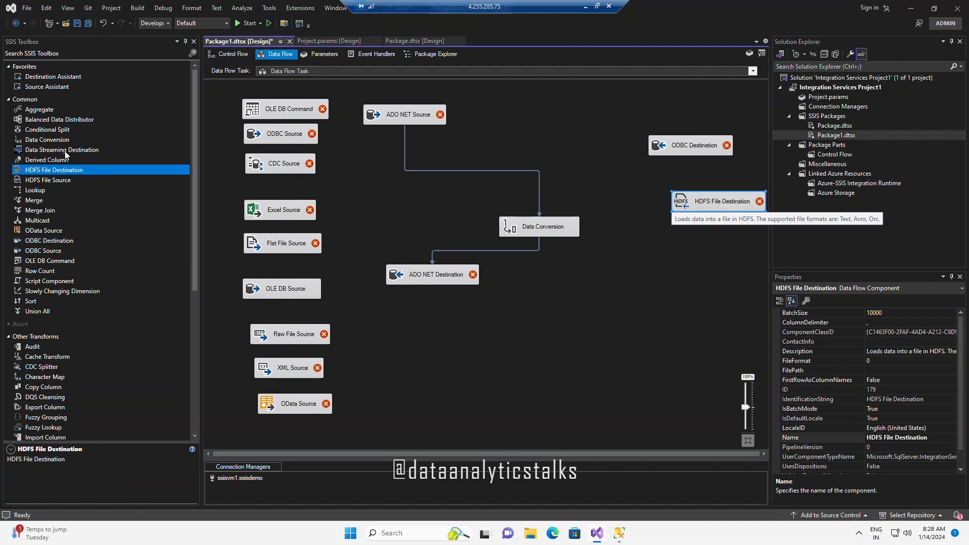
drag(65, 150, 670, 258)
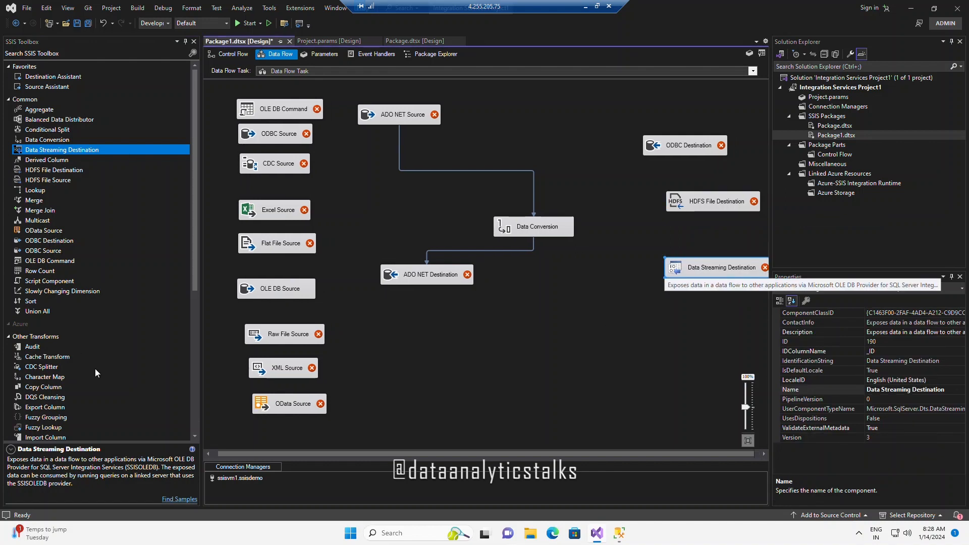
Step: Add a second ADO NET Destination, a DataReader Destination and an Excel Destination below the Data Streaming Destination
scroll(95, 372, down, 8)
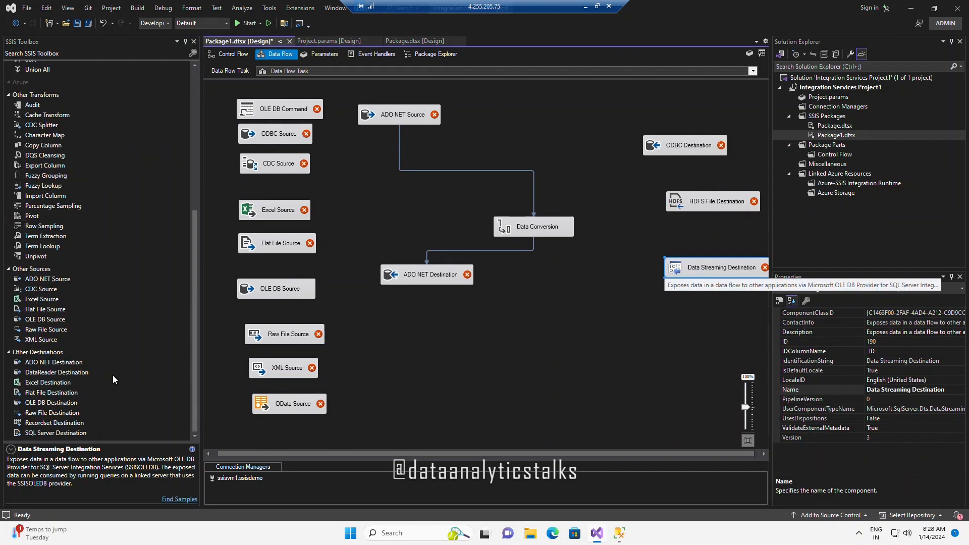
drag(57, 364, 583, 310)
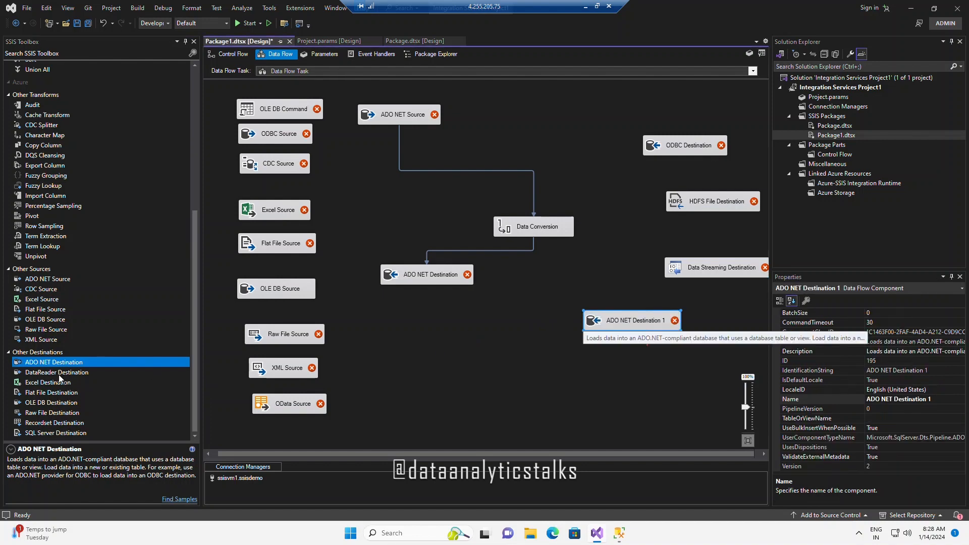
drag(59, 373, 531, 391)
drag(571, 362, 571, 363)
drag(48, 382, 562, 414)
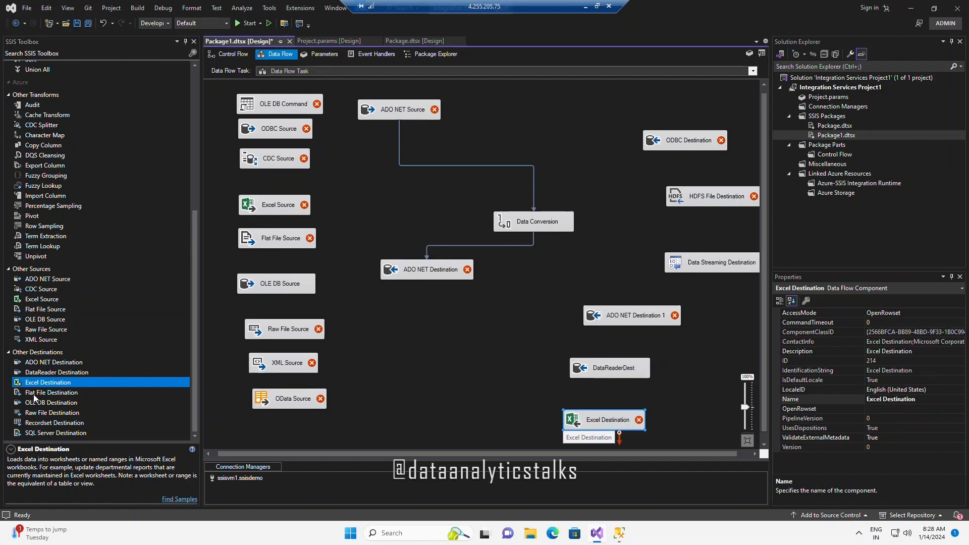
Step: Add Flat File, OLE DB, Raw File, Recordset and SQL Server Destinations to the lower part of the data flow
drag(50, 392, 423, 351)
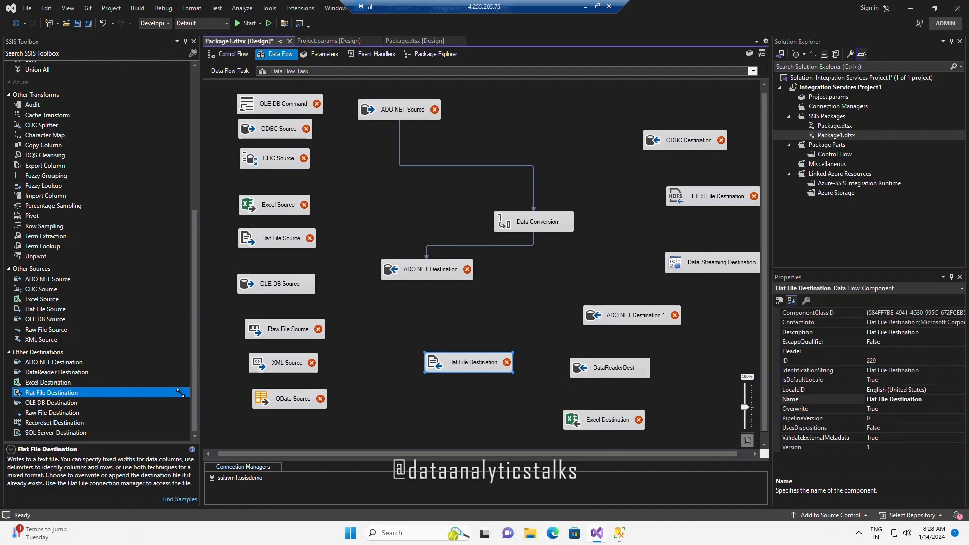
drag(48, 402, 435, 403)
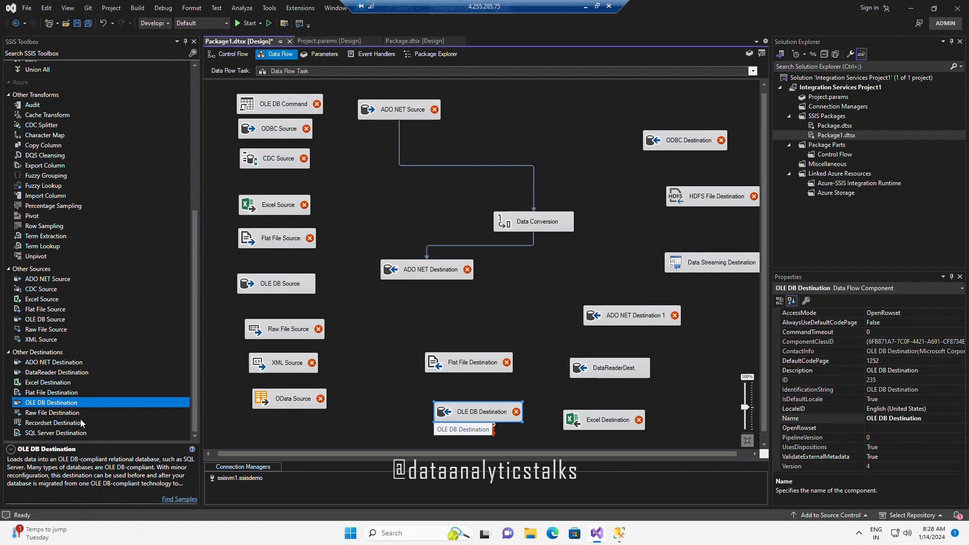
drag(53, 412, 426, 331)
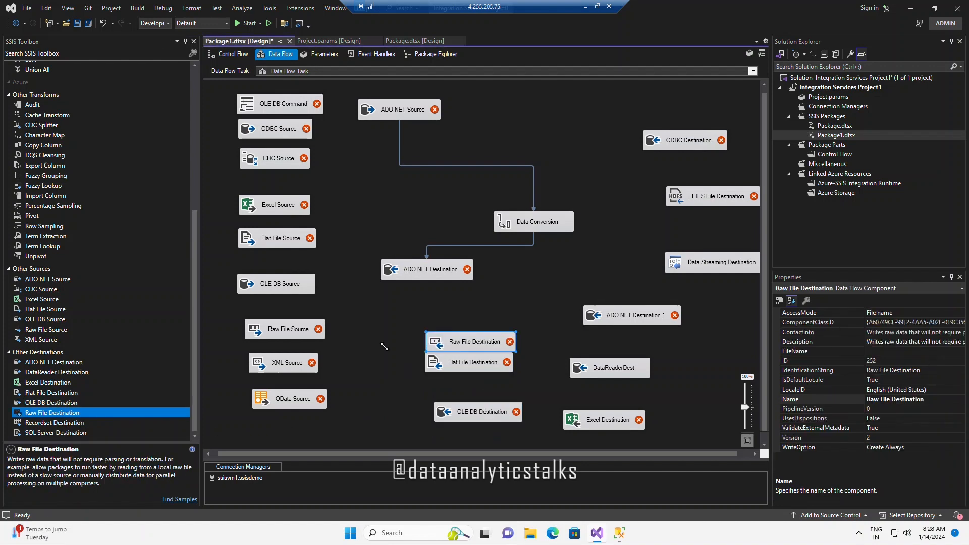
drag(62, 423, 470, 313)
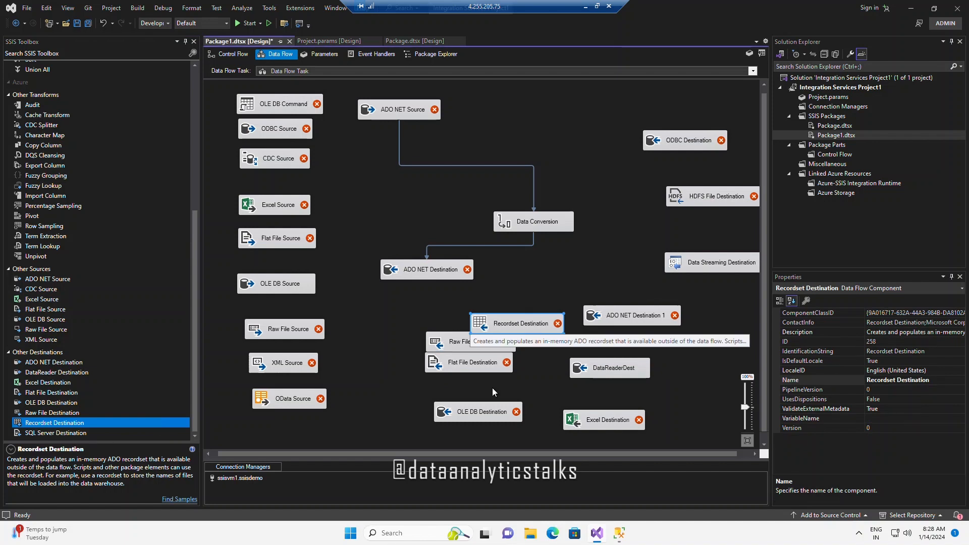
drag(55, 433, 637, 394)
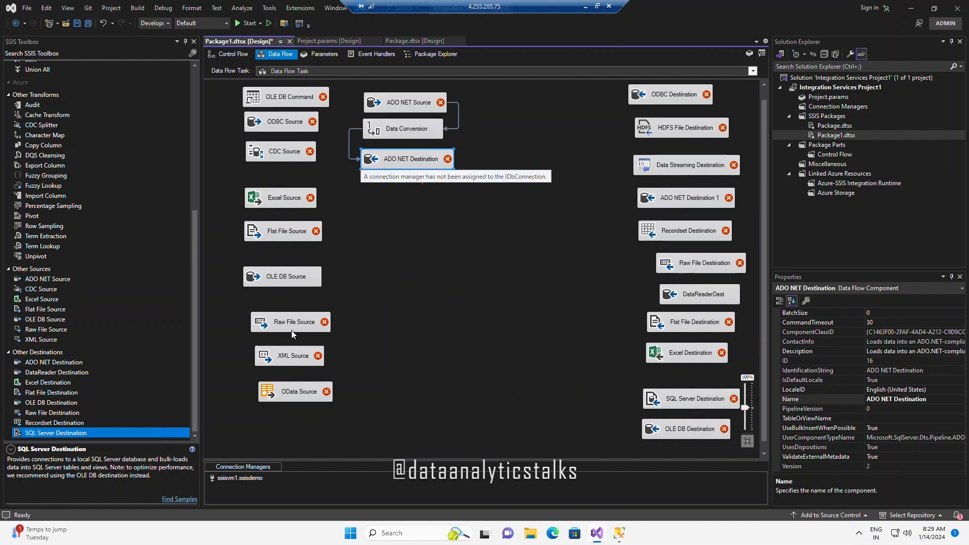
Step: Add an Aggregate, a Conditional Split and a second Data Conversion transformation between the sources and the destinations
scroll(159, 321, up, 8)
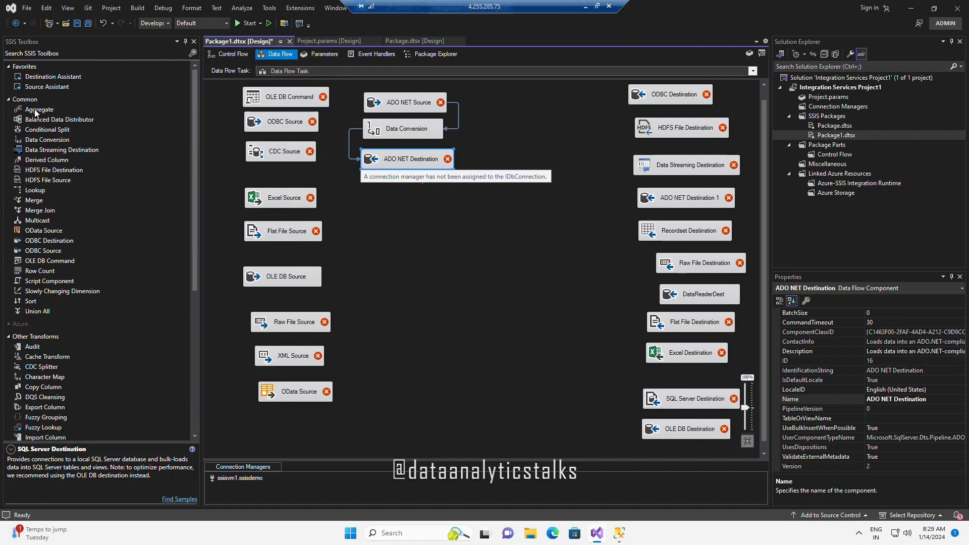
drag(36, 112, 405, 213)
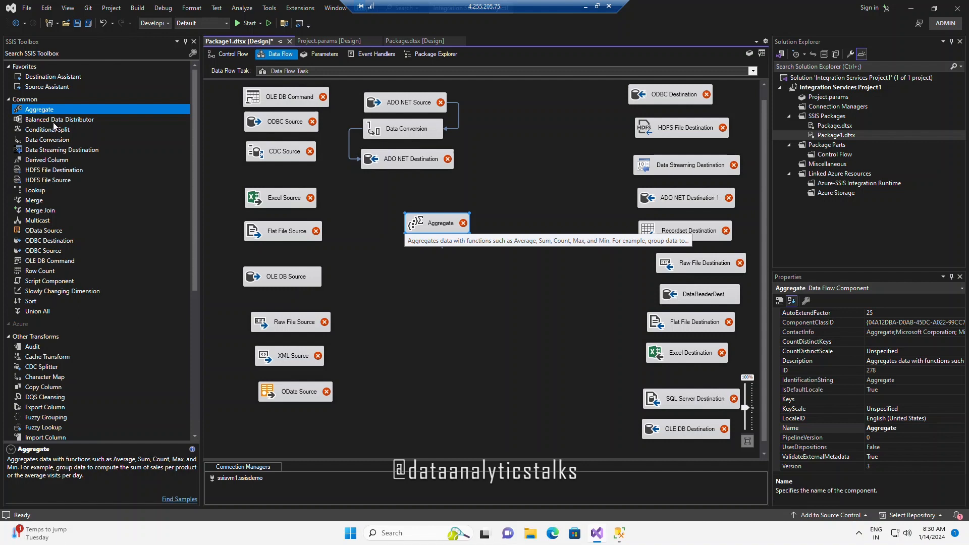
drag(52, 130, 428, 267)
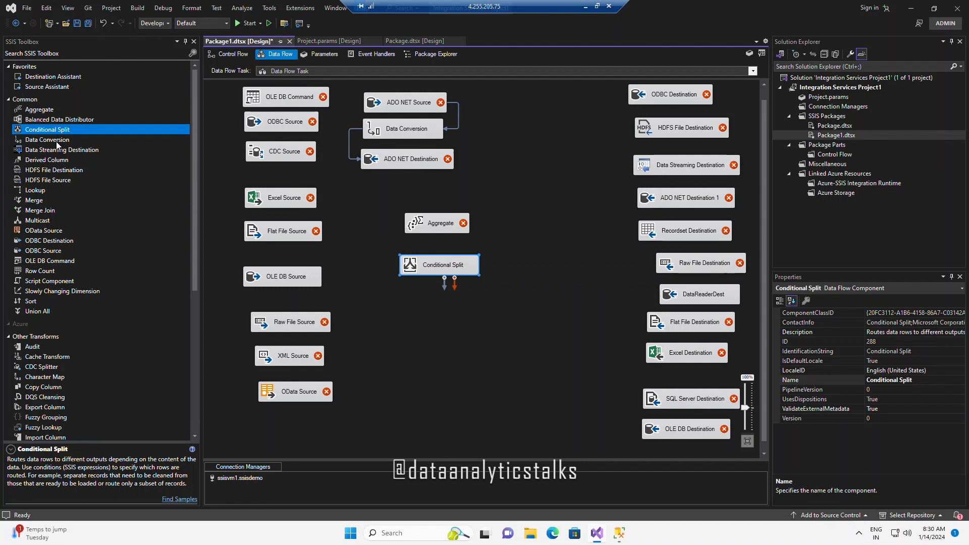
drag(55, 140, 415, 297)
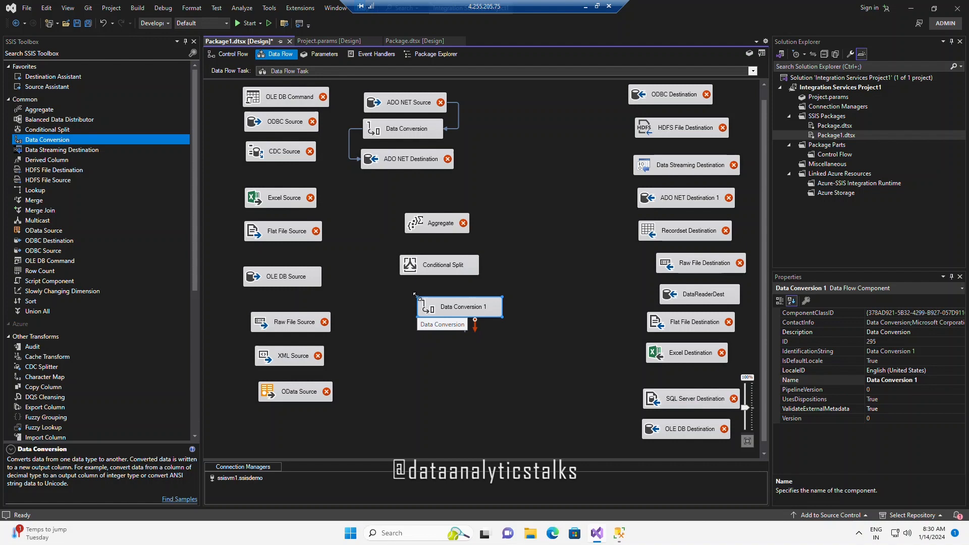
Step: Move the Conditional Split and the second Data Conversion up so they stack closely beneath the Aggregate
click(433, 260)
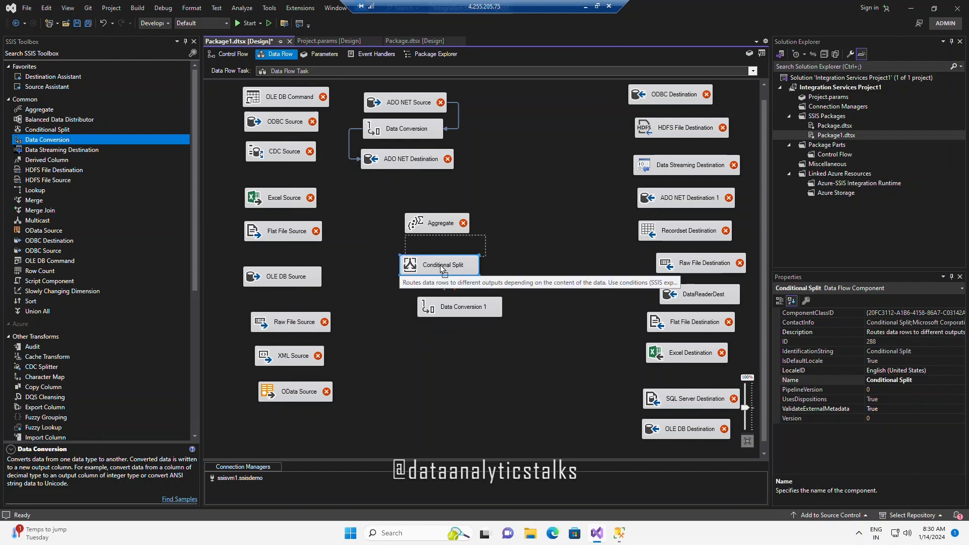
drag(441, 266, 446, 247)
drag(447, 309, 437, 274)
Step: Add a Derived Column and a Lookup transformation below the second Data Conversion
drag(56, 160, 409, 299)
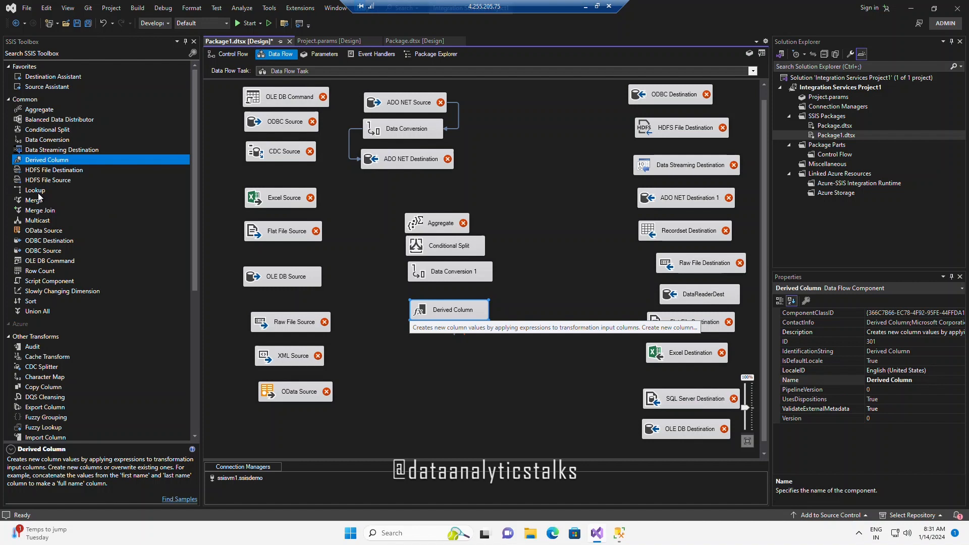
drag(41, 191, 415, 348)
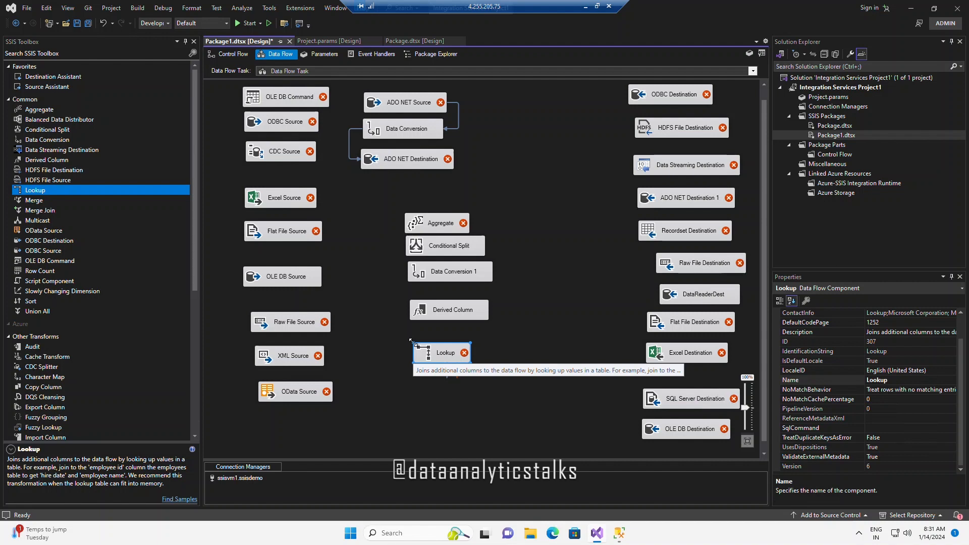
Step: Add a Merge close beneath the Lookup, a Merge Join below it, and a Multicast transformation to the data flow
drag(36, 201, 413, 389)
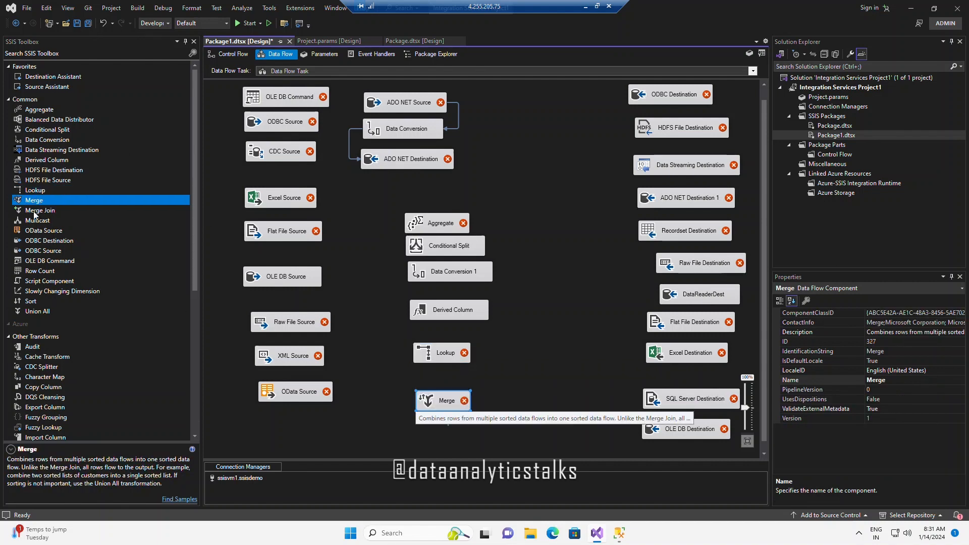
drag(446, 404, 444, 382)
drag(419, 414, 419, 415)
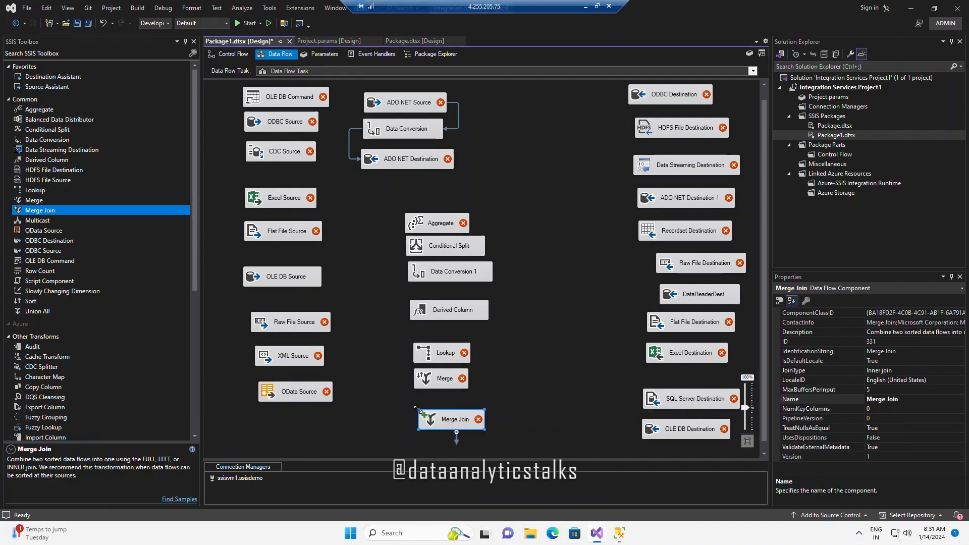
double_click(36, 220)
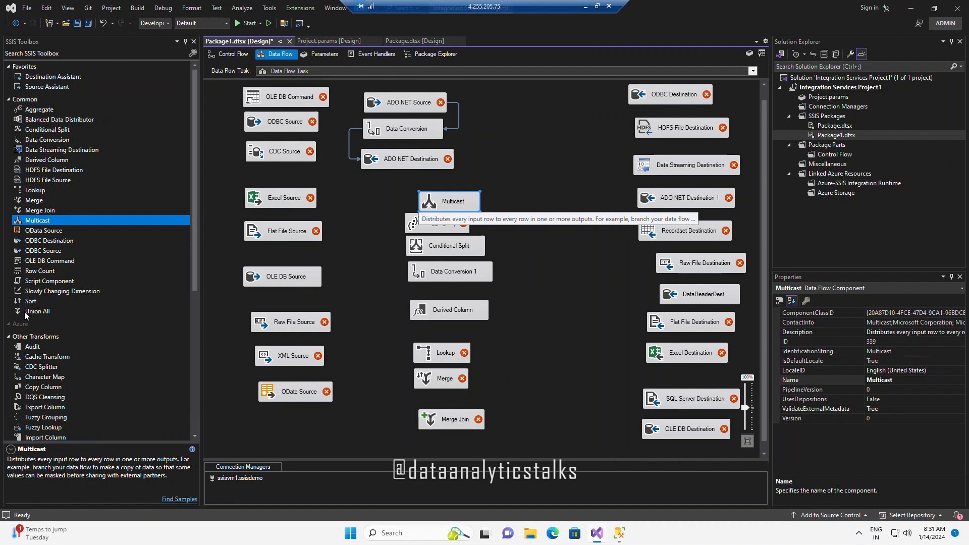
Step: Review the descriptions of the Fuzzy Lookup, Copy Column, Character Map, CDC Splitter, Cache Transform and Audit transformations
scroll(119, 361, down, 8)
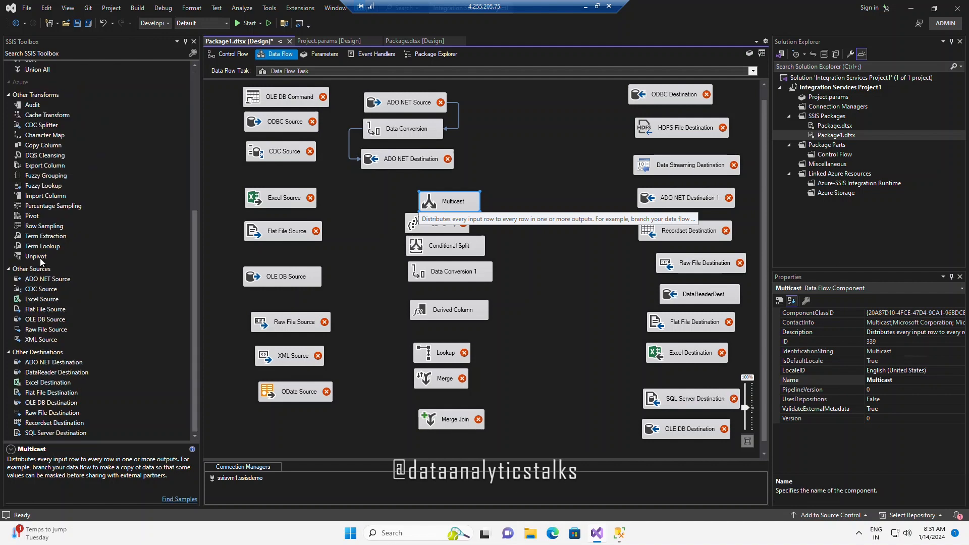
click(42, 188)
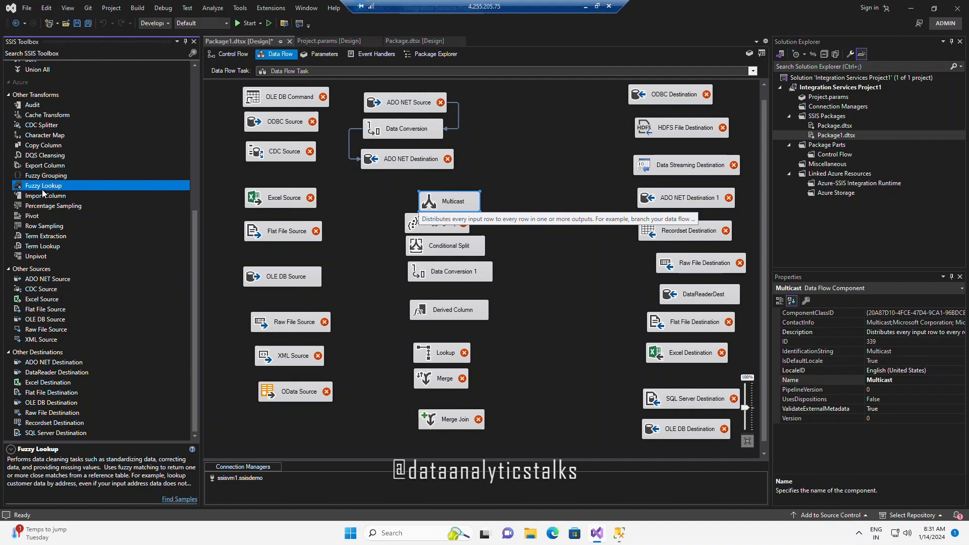
click(38, 147)
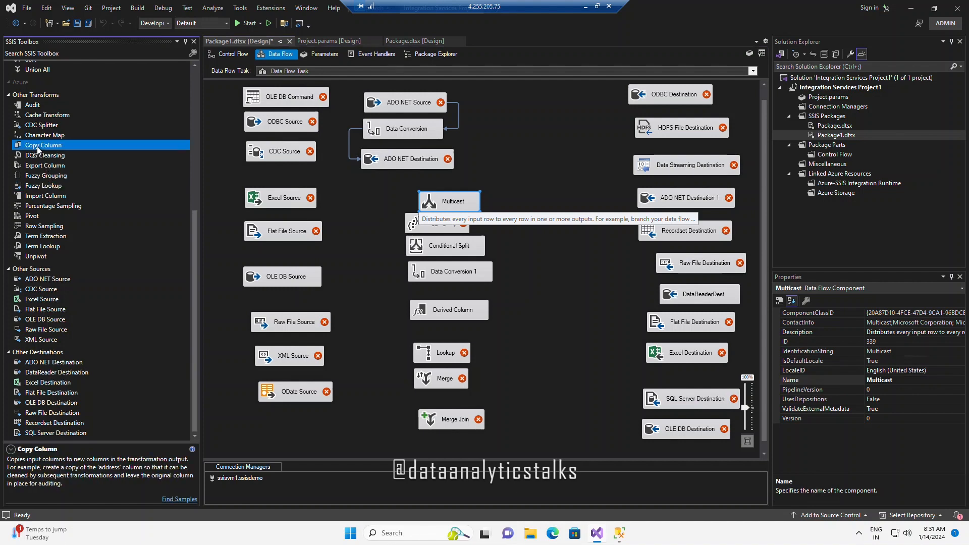
click(38, 136)
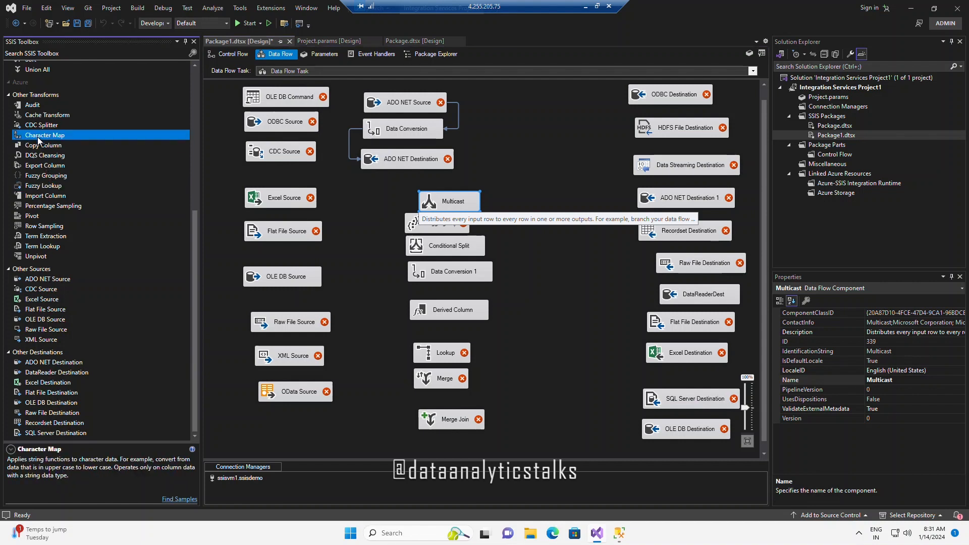
click(49, 125)
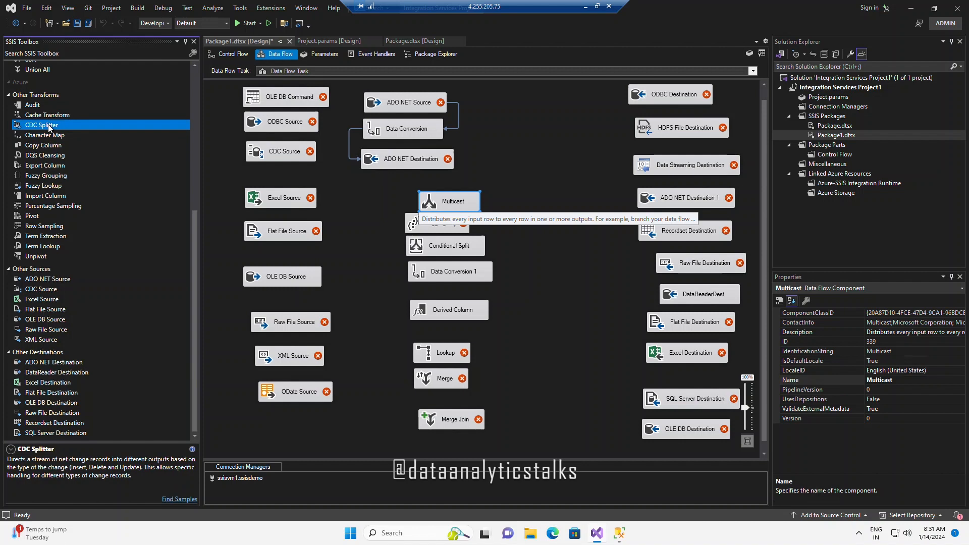
click(50, 116)
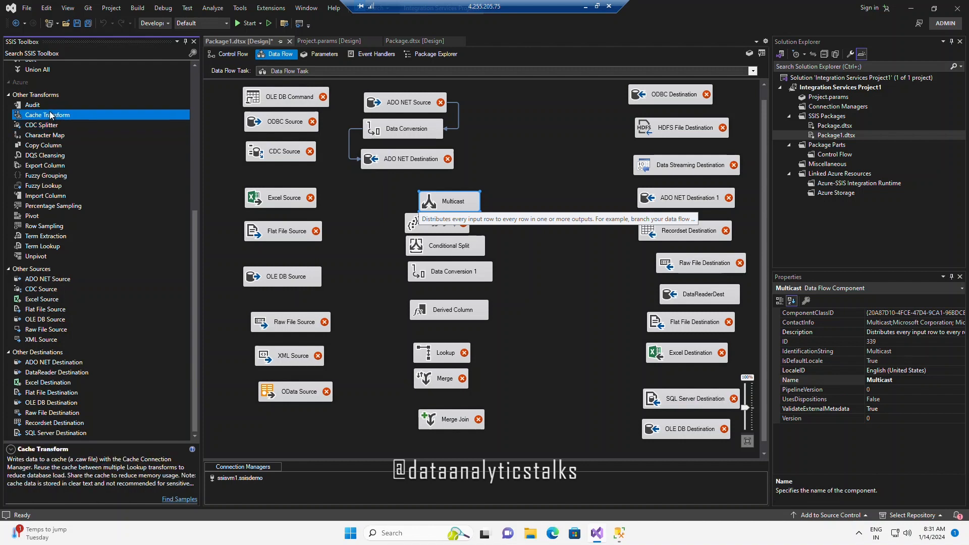
click(38, 106)
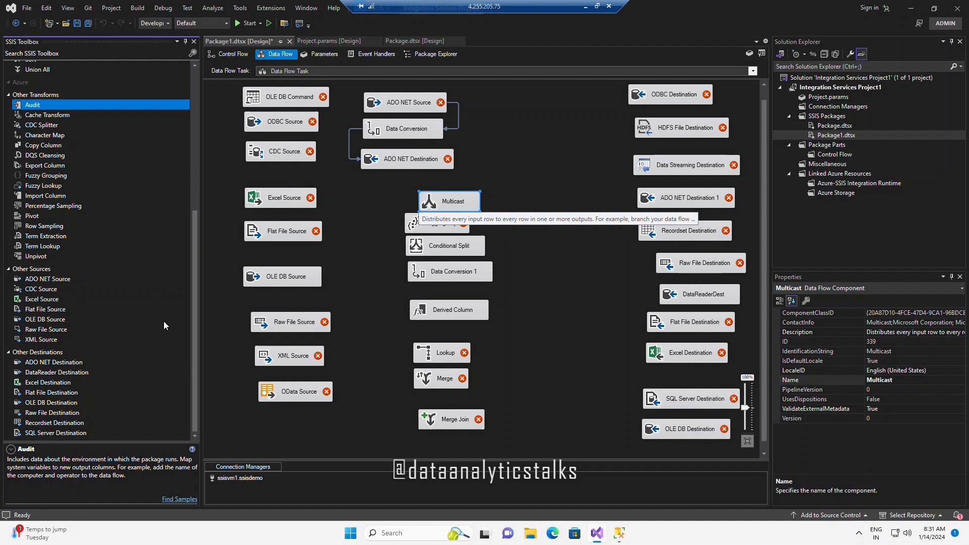
drag(194, 262, 198, 130)
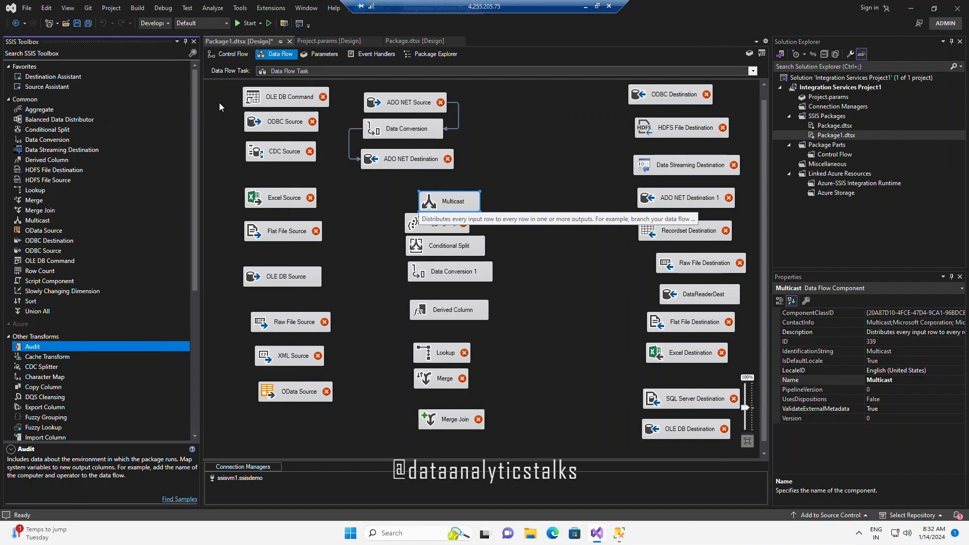
Step: Add a Script Task below the Data Flow Task in the control flow and open its script for editing
click(217, 54)
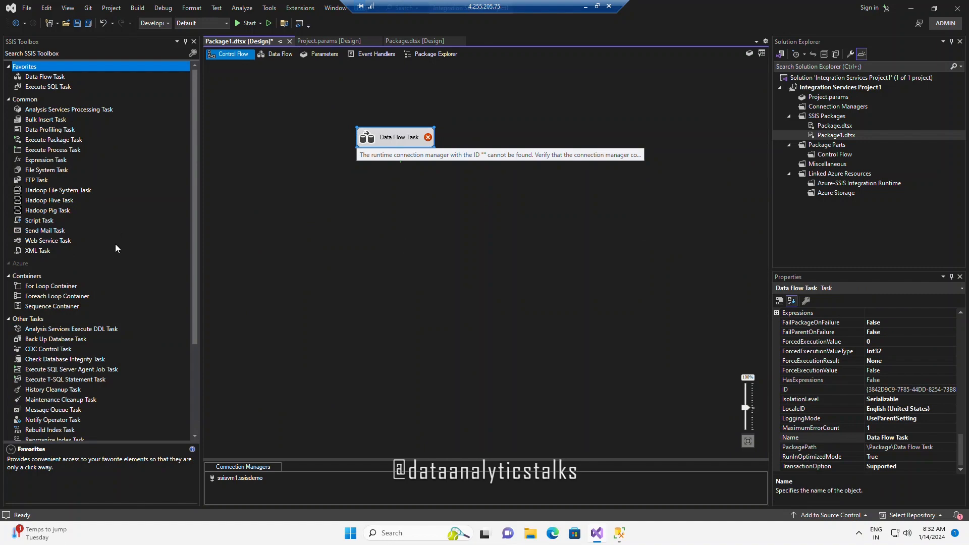
drag(38, 222, 371, 216)
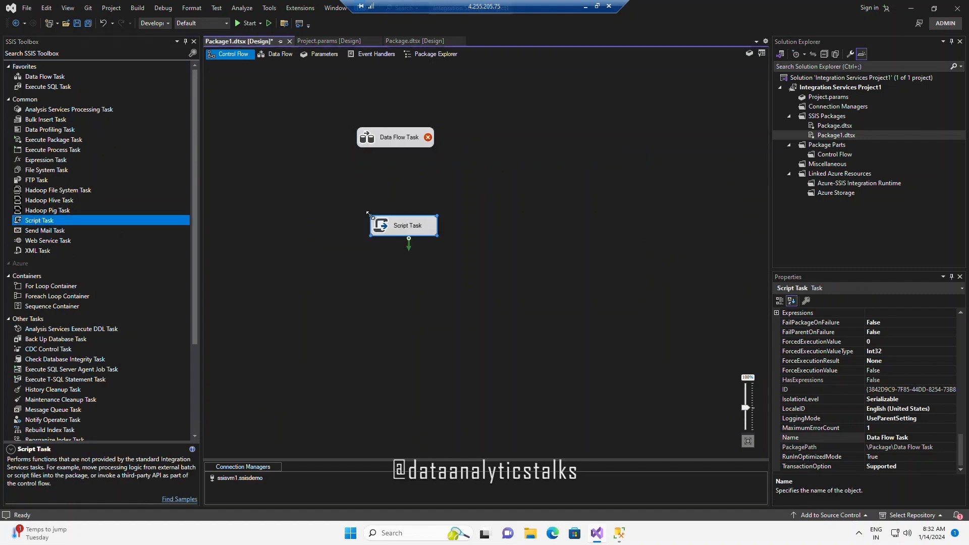
double_click(403, 231)
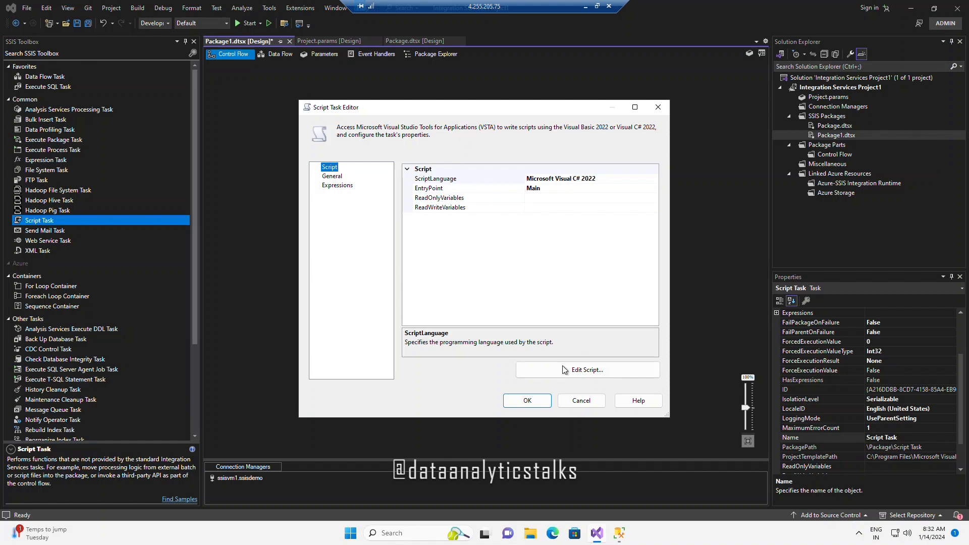
click(586, 369)
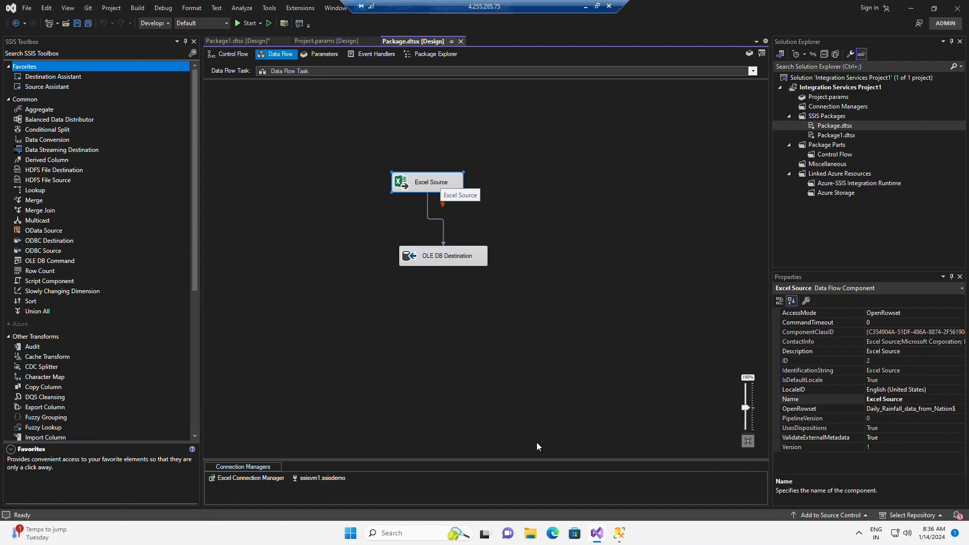
Step: Switch to SQL Server Management Studio, inspect the tables of the ssisdemo database, and return to Visual Studio
click(619, 534)
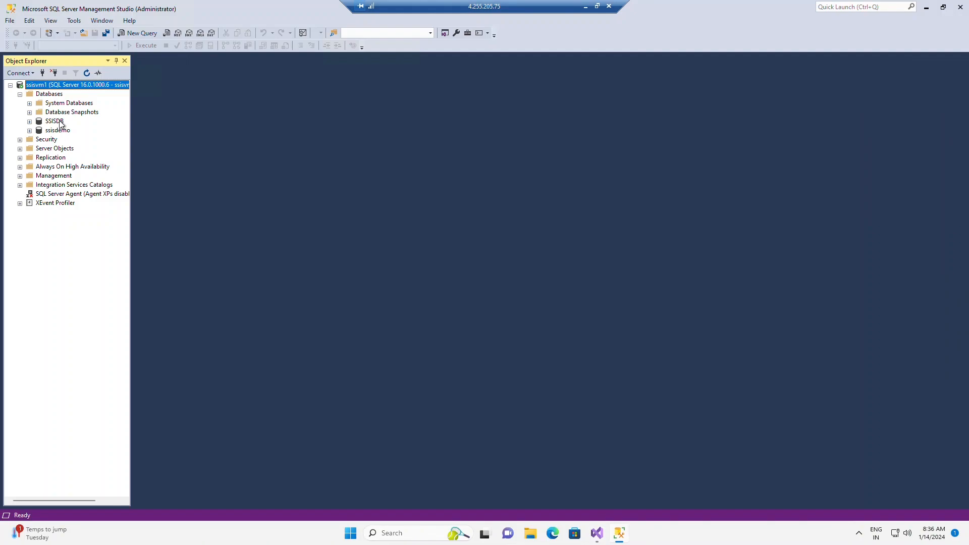
click(30, 130)
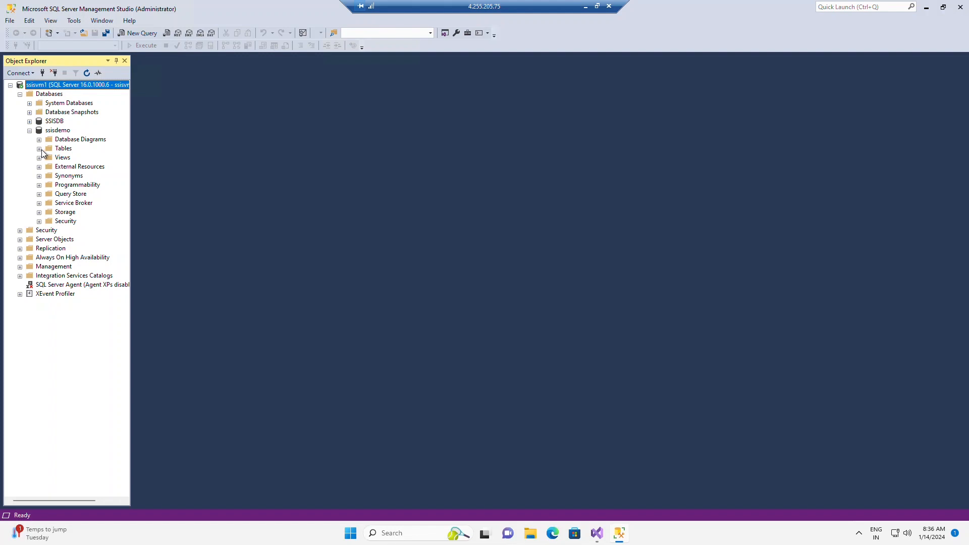
click(40, 149)
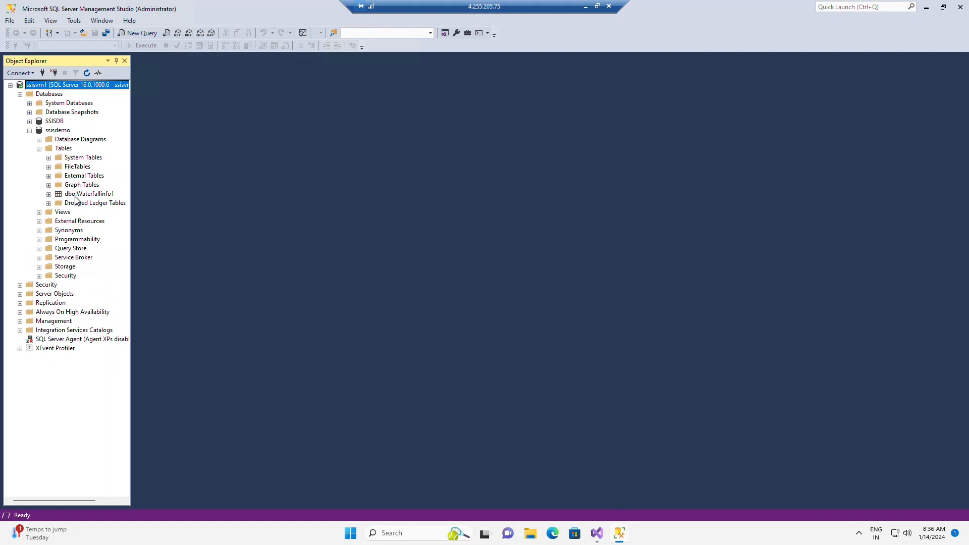
click(927, 8)
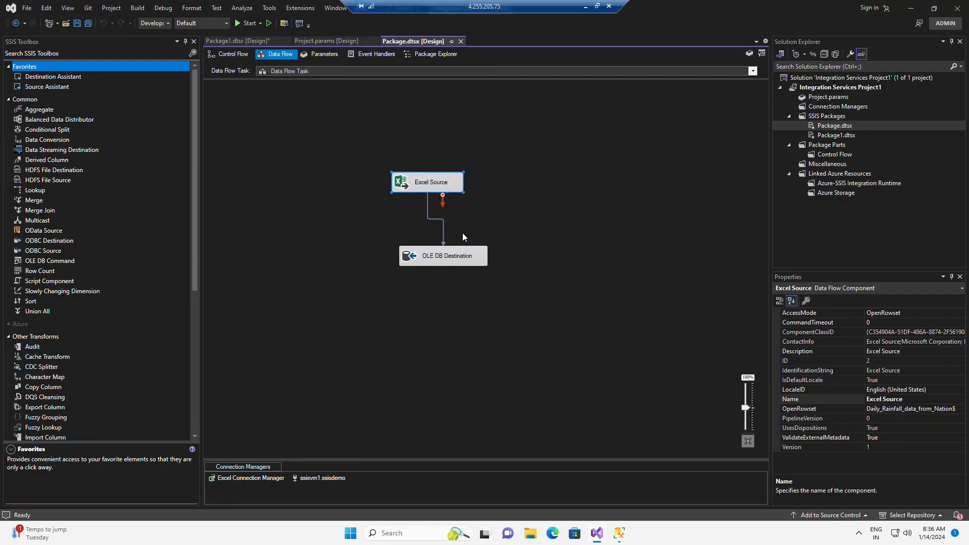